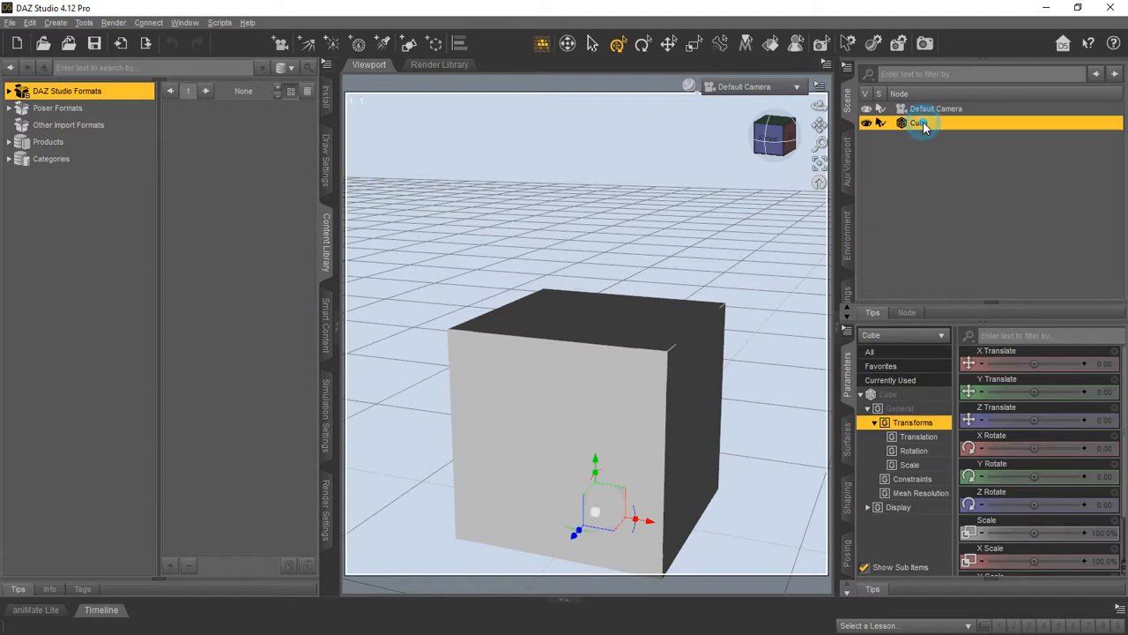
# Frame the selected cube and convert its geometry to SubD.
pyautogui.click(819, 165)
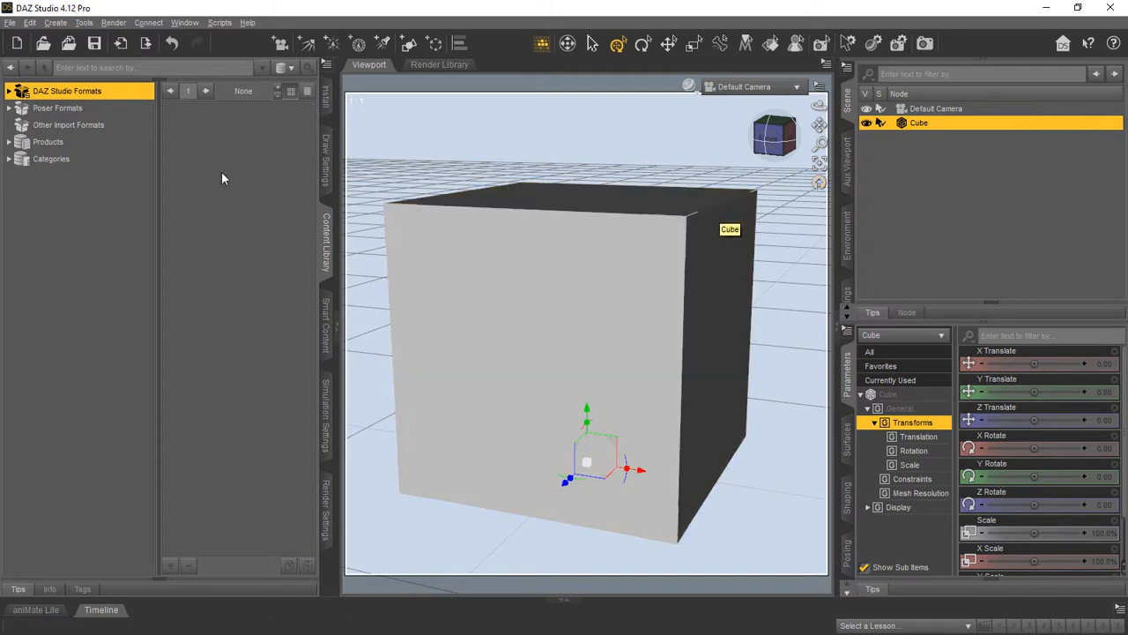
pyautogui.click(30, 23)
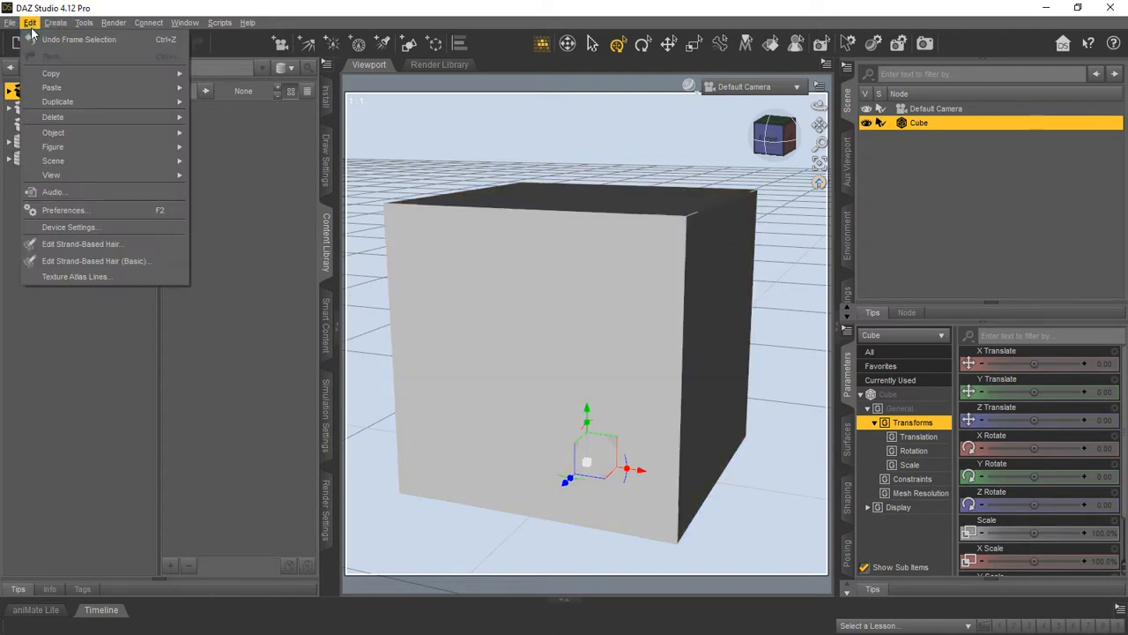
pyautogui.moveTo(60, 136)
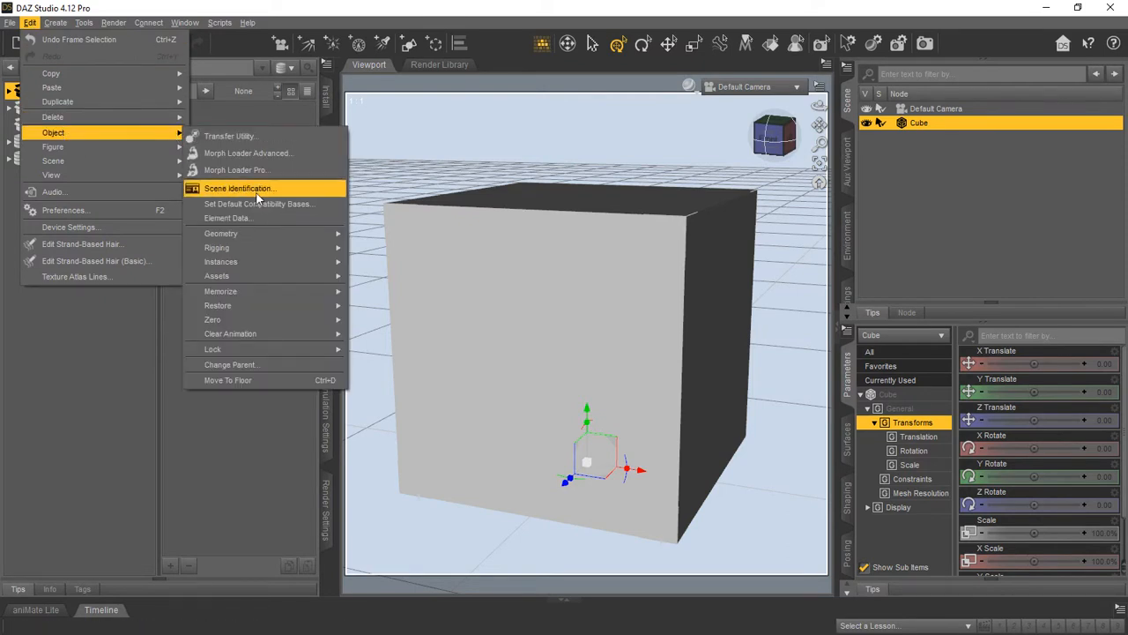
pyautogui.moveTo(246, 241)
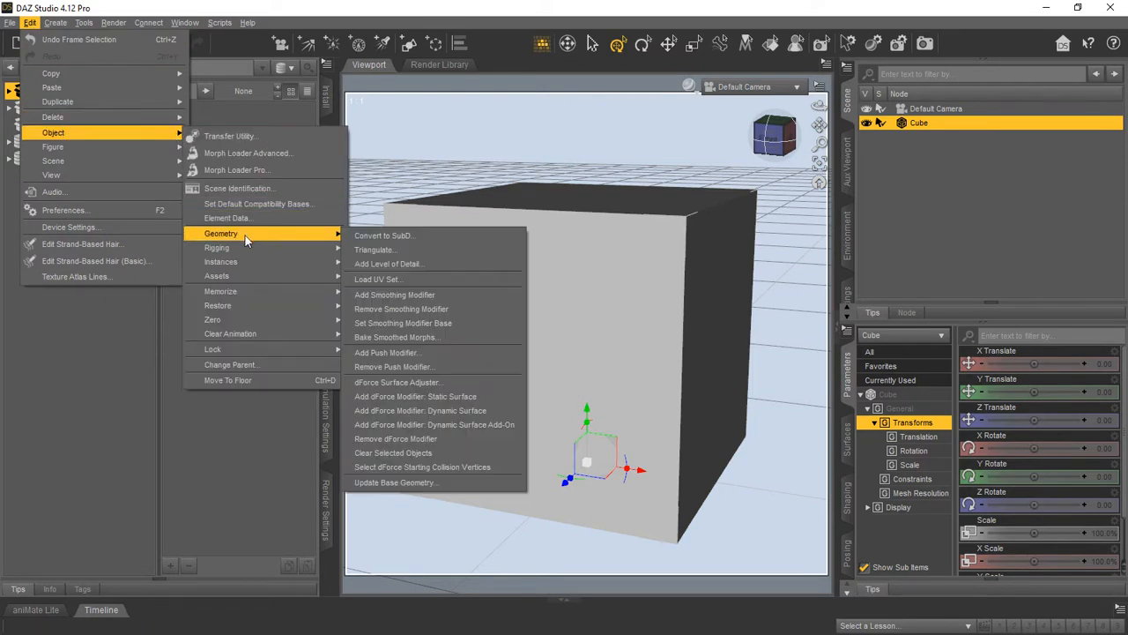
pyautogui.click(413, 238)
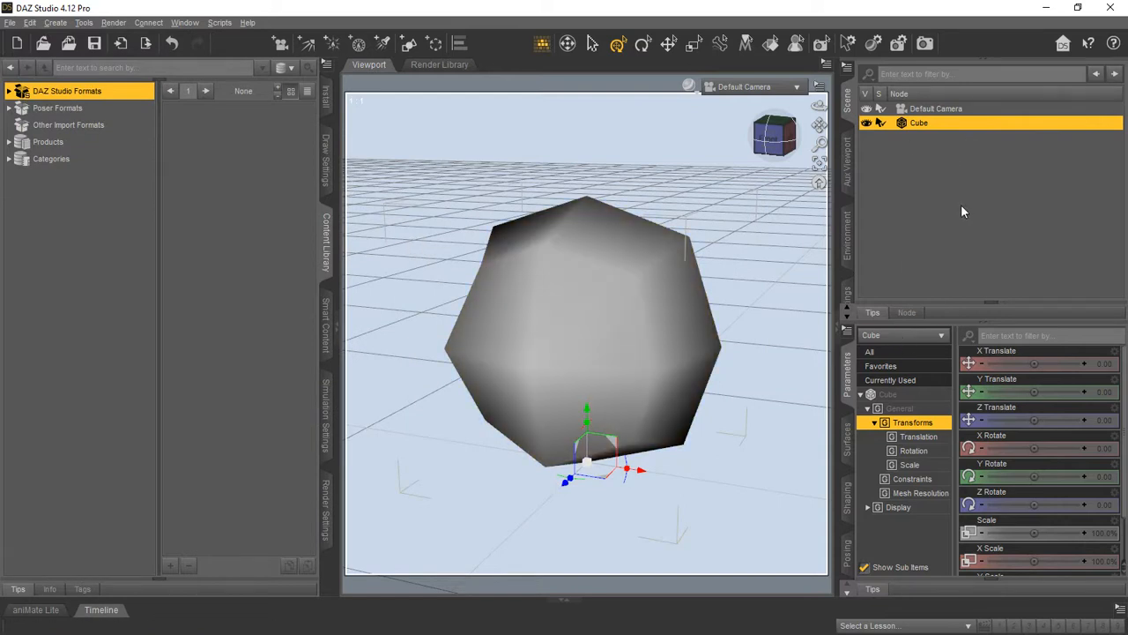
# Examine the cube's Mesh Resolution settings, including the View SubD Level and Render SubD Level (Minimum).
pyautogui.click(921, 494)
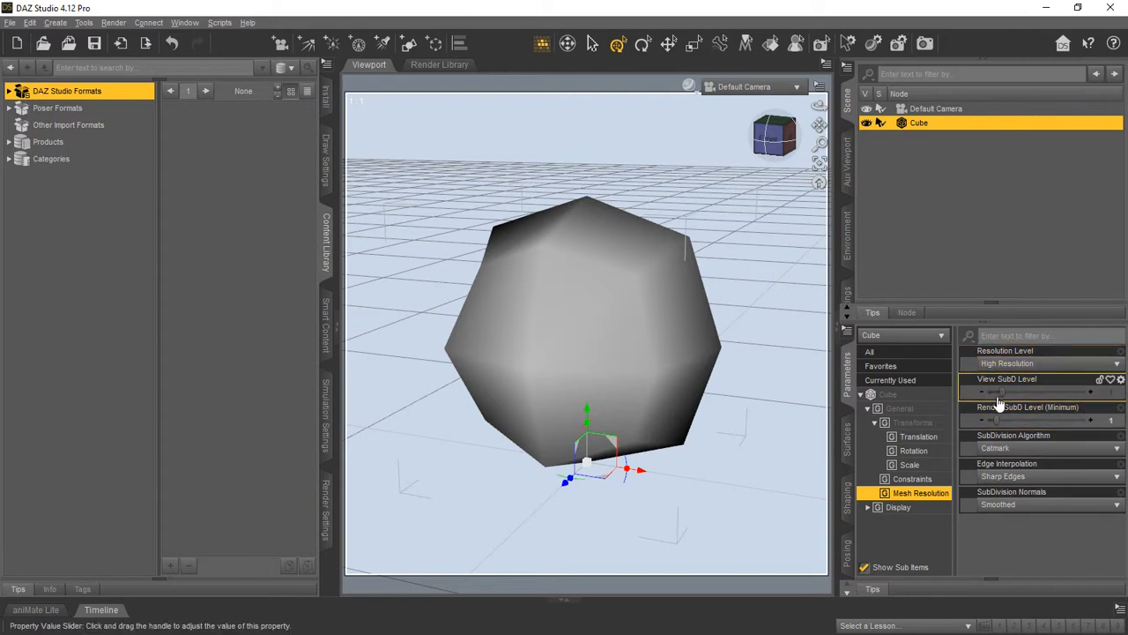
pyautogui.moveTo(1002, 391)
pyautogui.mouseDown()
pyautogui.moveTo(1047, 386)
pyautogui.moveTo(1002, 393)
pyautogui.mouseUp()
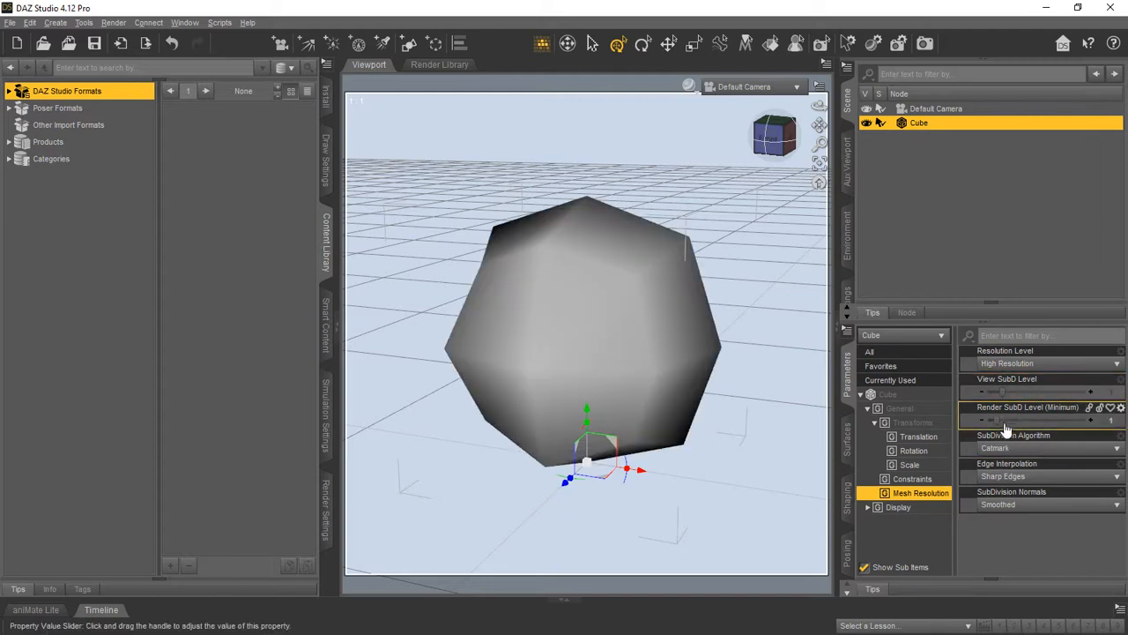
pyautogui.moveTo(996, 421)
pyautogui.mouseDown()
pyautogui.moveTo(1020, 421)
pyautogui.moveTo(995, 421)
pyautogui.mouseUp()
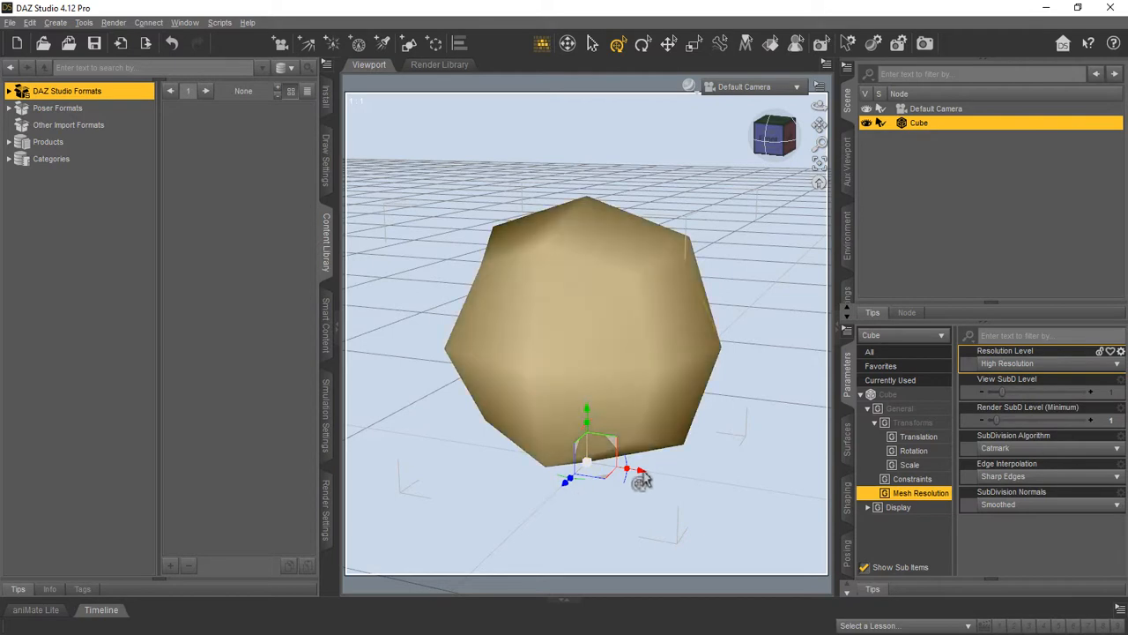
# Move the smoothed cube along the X axis to clear the scene's center, and widen the viewport area.
pyautogui.moveTo(642, 467); pyautogui.dragTo(387, 432)
pyautogui.moveTo(335, 269); pyautogui.dragTo(241, 269)
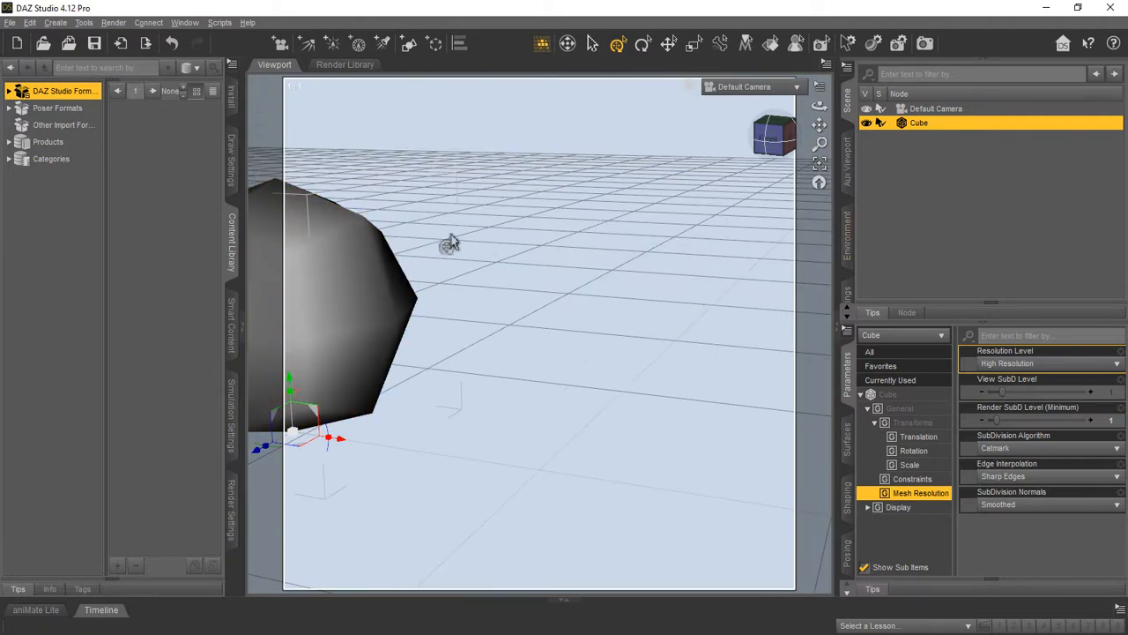
pyautogui.click(11, 22)
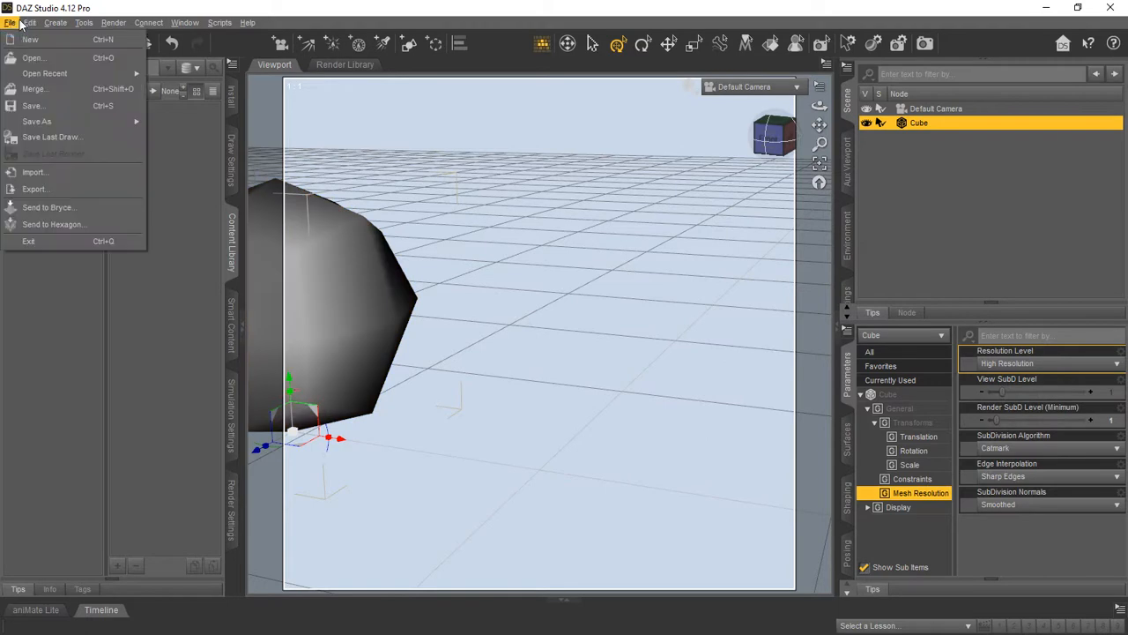
pyautogui.moveTo(28, 25)
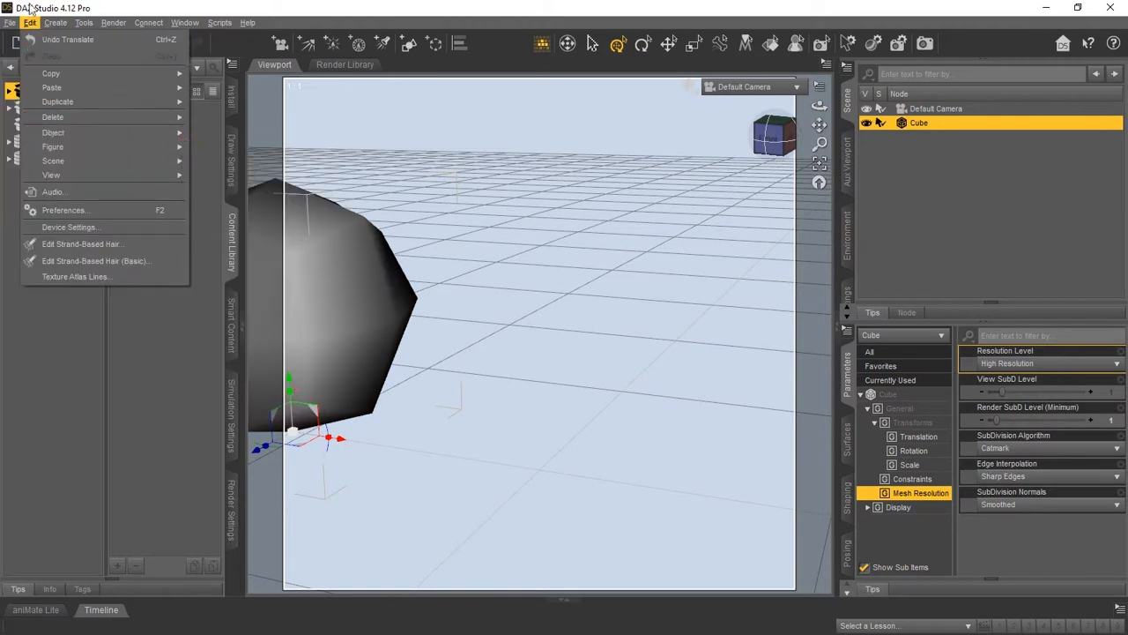
pyautogui.click(97, 129)
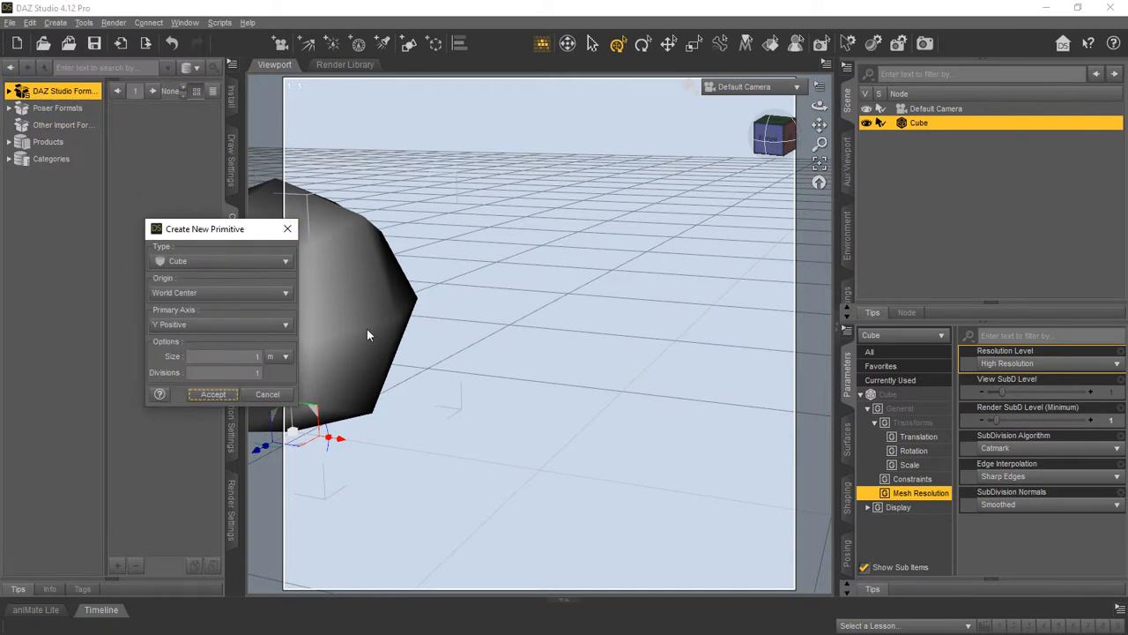
pyautogui.moveTo(234, 232); pyautogui.dragTo(131, 236)
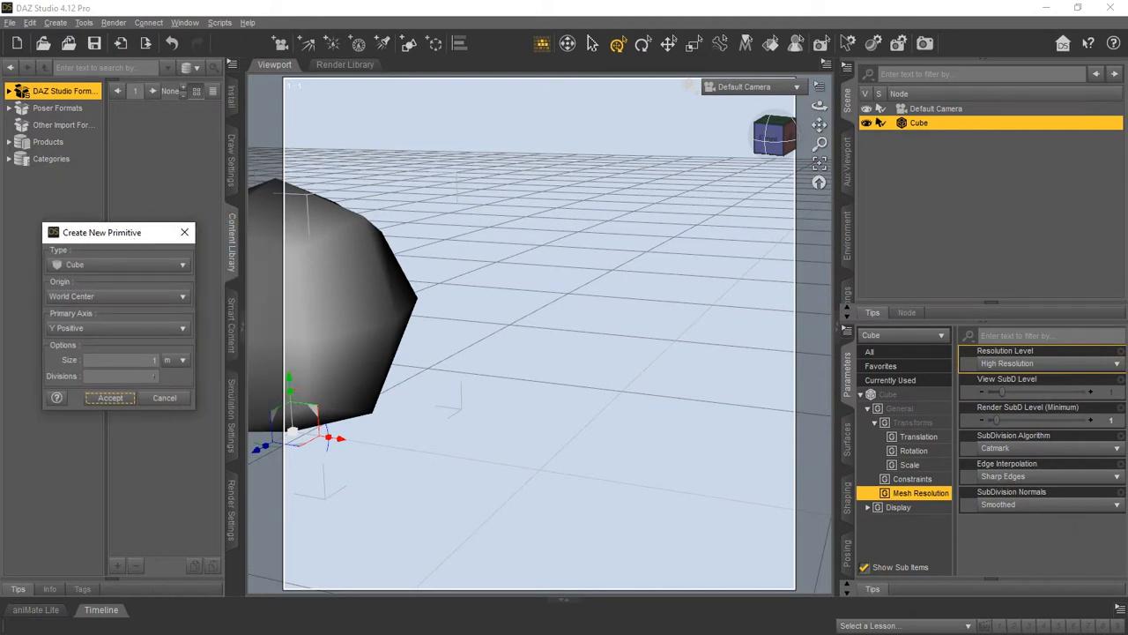
pyautogui.click(164, 398)
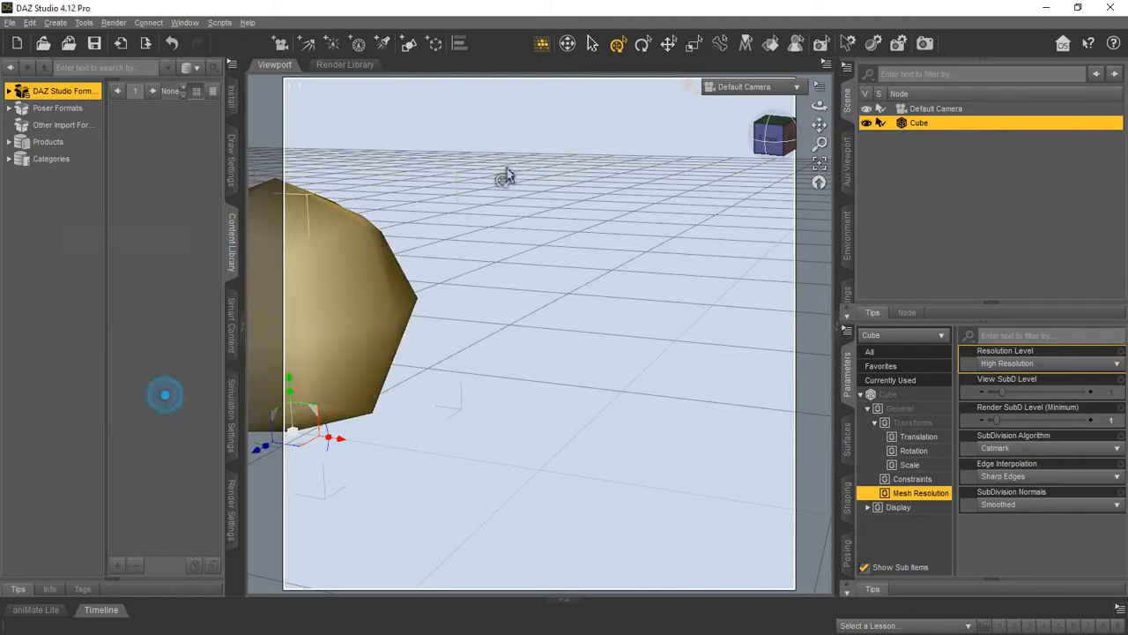
# Deselect the cube, collapse the scene and parameters side area, and set the viewport draw style to Wire Texture Shaded.
pyautogui.click(816, 88)
pyautogui.click(650, 124)
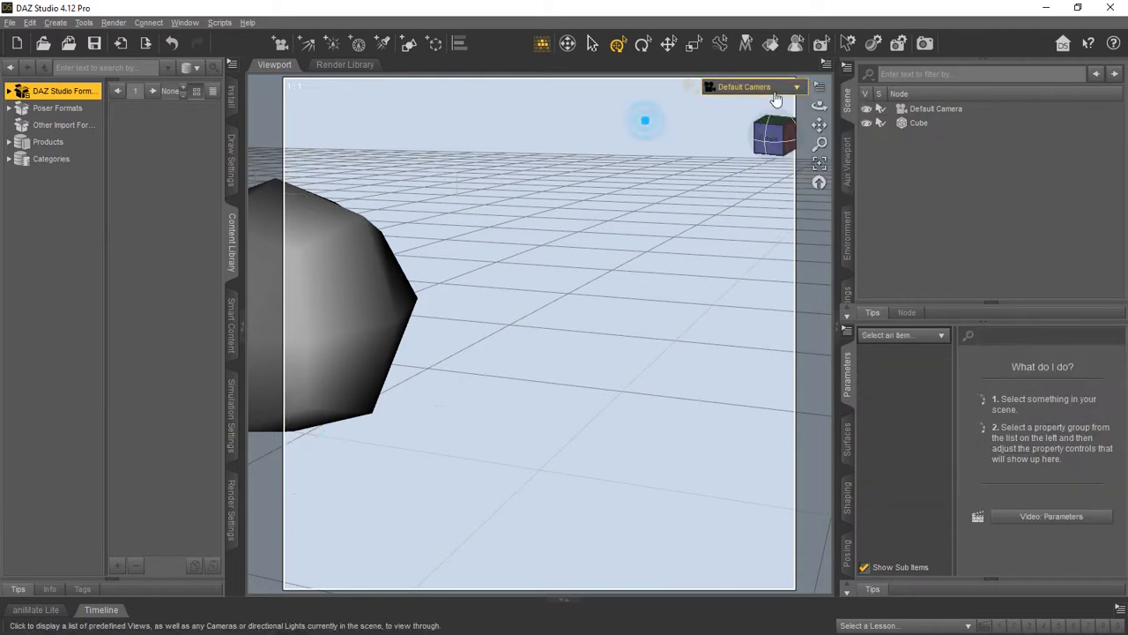
pyautogui.click(836, 328)
pyautogui.click(970, 91)
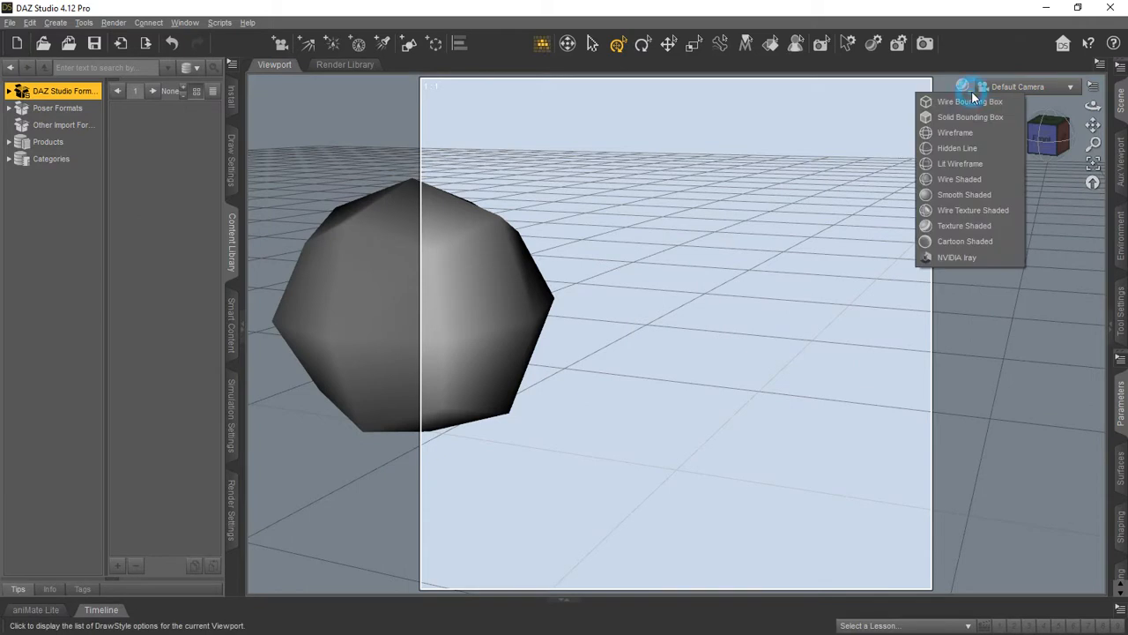
pyautogui.click(970, 213)
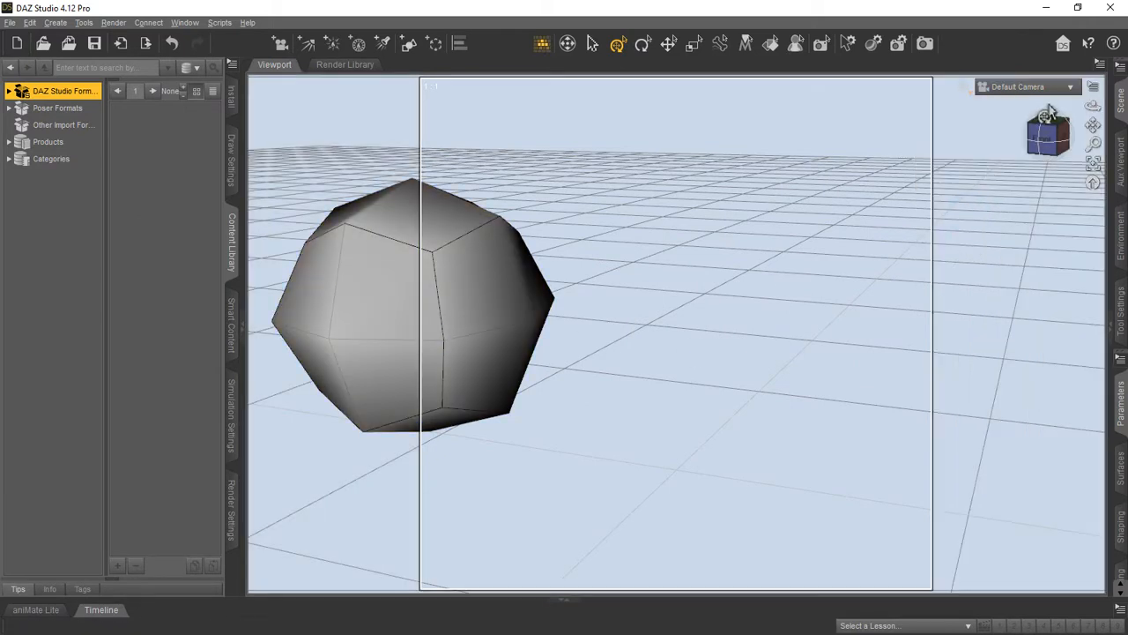
pyautogui.doubleClick(32, 8)
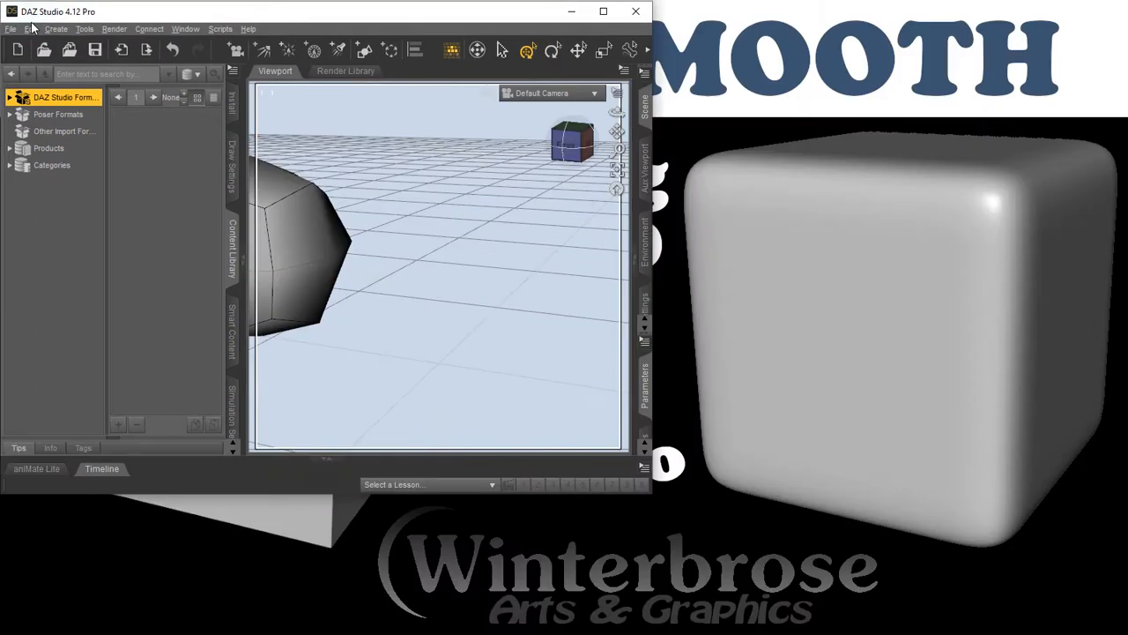
pyautogui.click(602, 11)
pyautogui.click(29, 24)
pyautogui.click(30, 22)
pyautogui.click(31, 23)
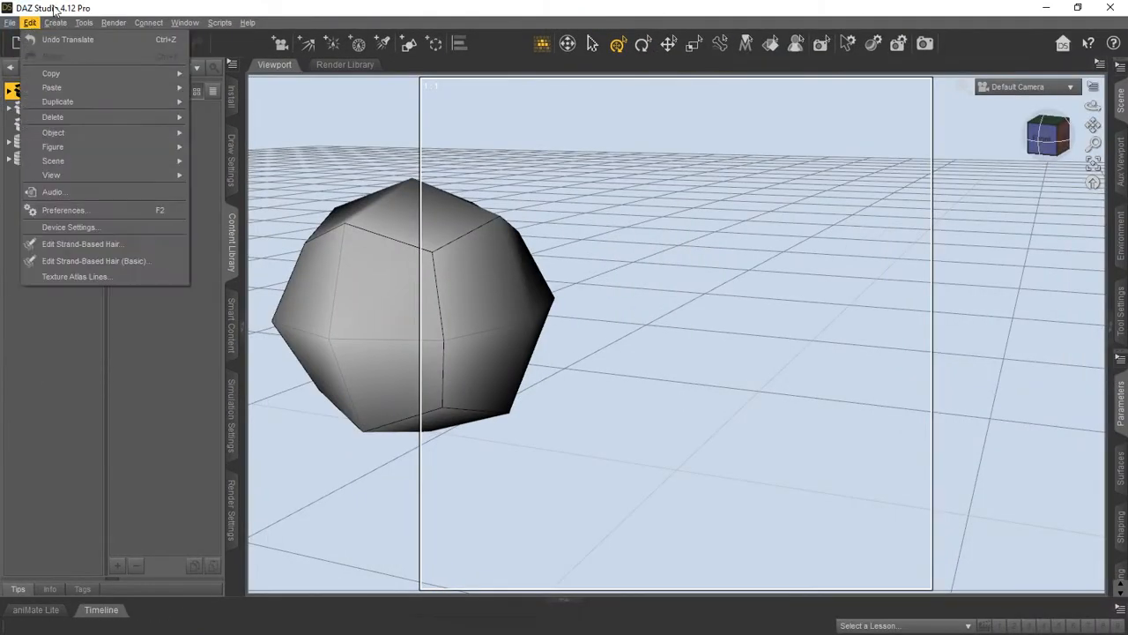
pyautogui.click(461, 108)
pyautogui.click(423, 270)
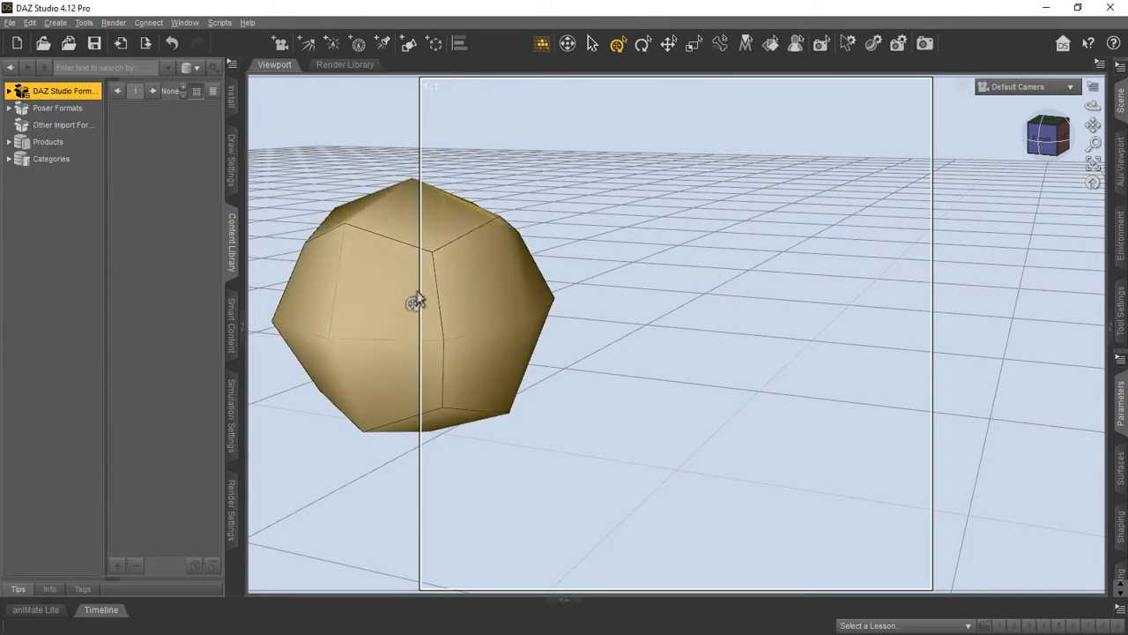
pyautogui.click(276, 277)
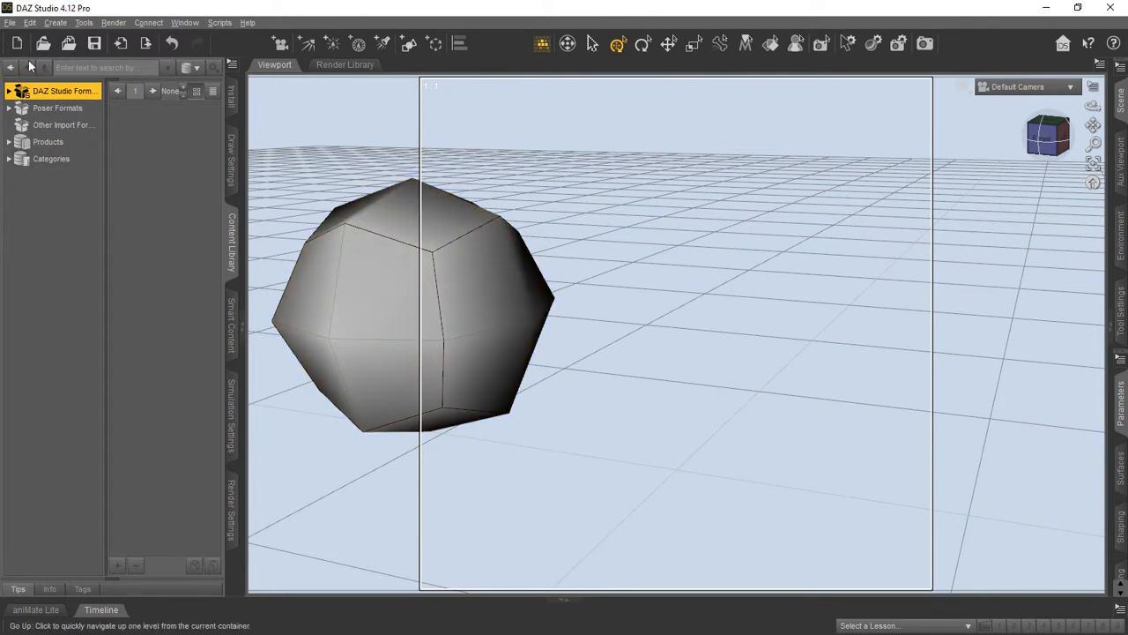
# Create a new 1 m cube primitive at World Center with Y Positive as primary axis and 5 divisions.
pyautogui.click(55, 23)
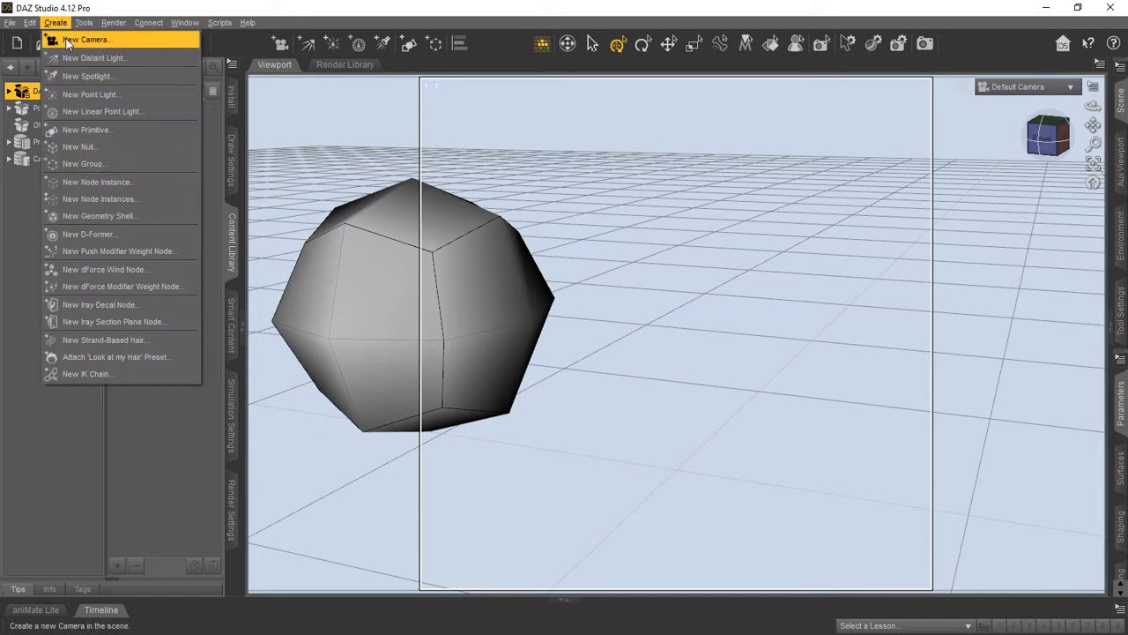
pyautogui.click(104, 127)
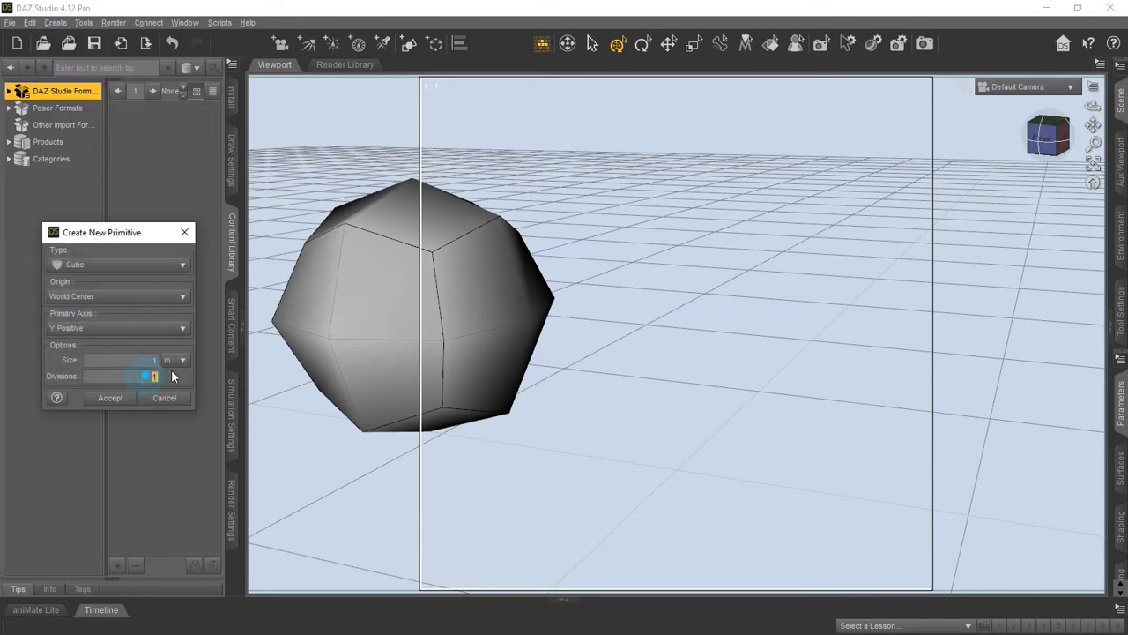
pyautogui.click(111, 399)
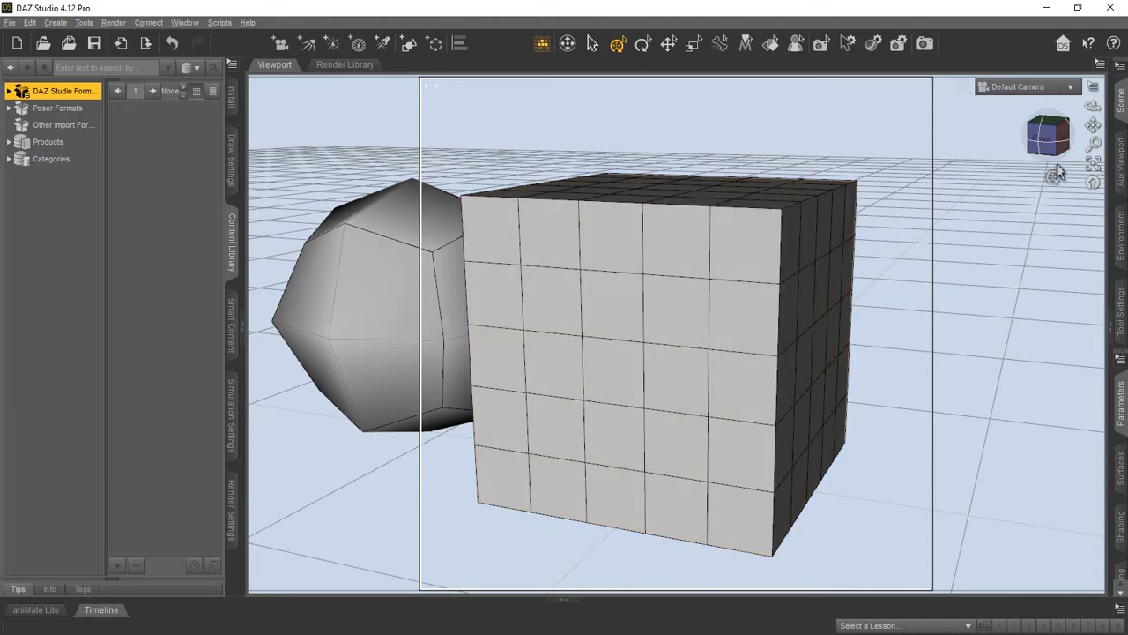
# Restore the scene and parameters side area, select Cube (2), and convert its geometry to SubD.
pyautogui.click(1112, 331)
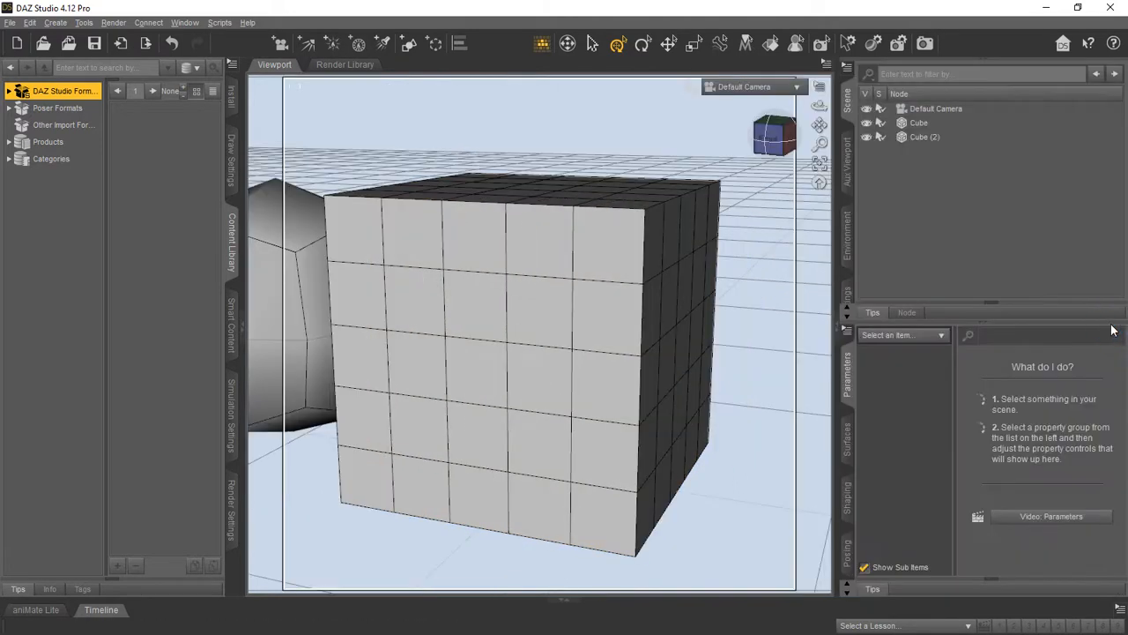
pyautogui.click(936, 137)
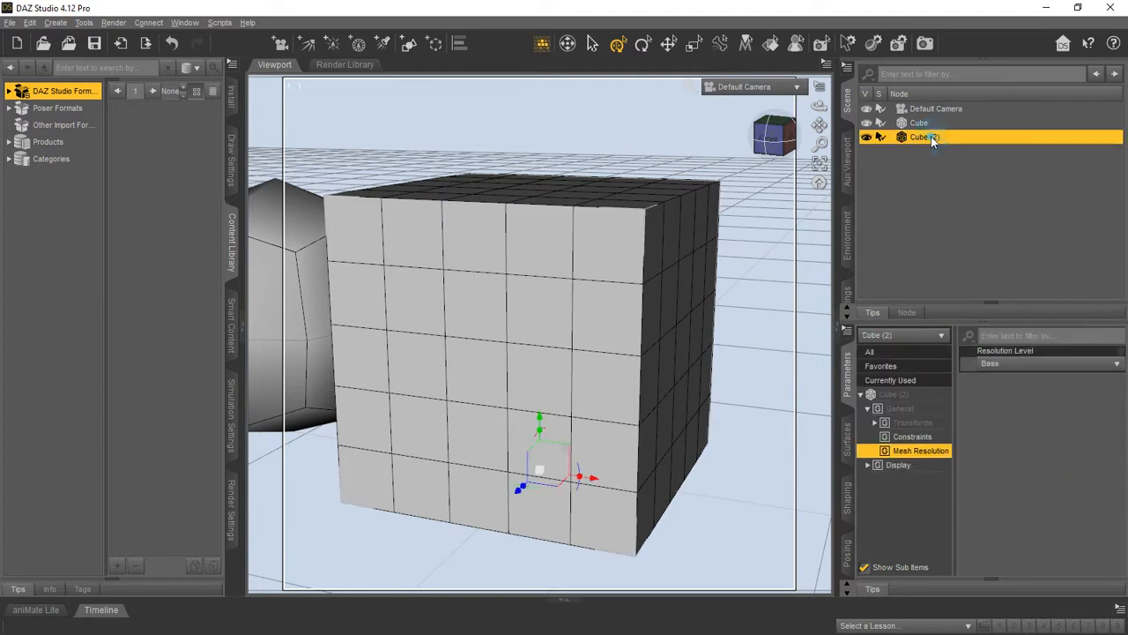
pyautogui.click(27, 22)
pyautogui.moveTo(64, 136)
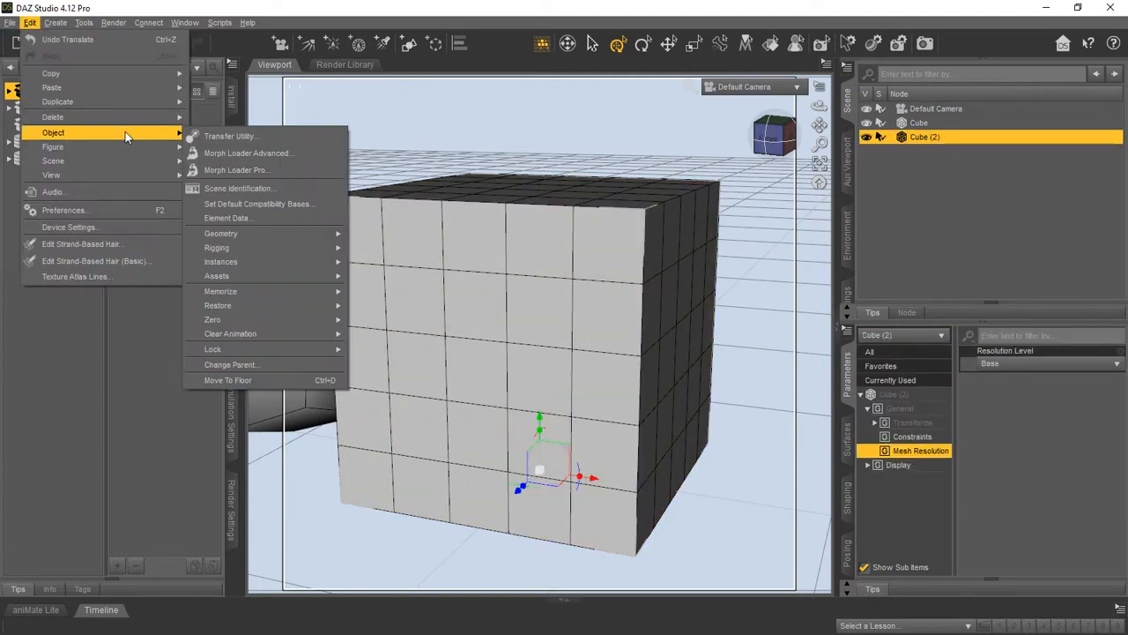
pyautogui.moveTo(314, 232)
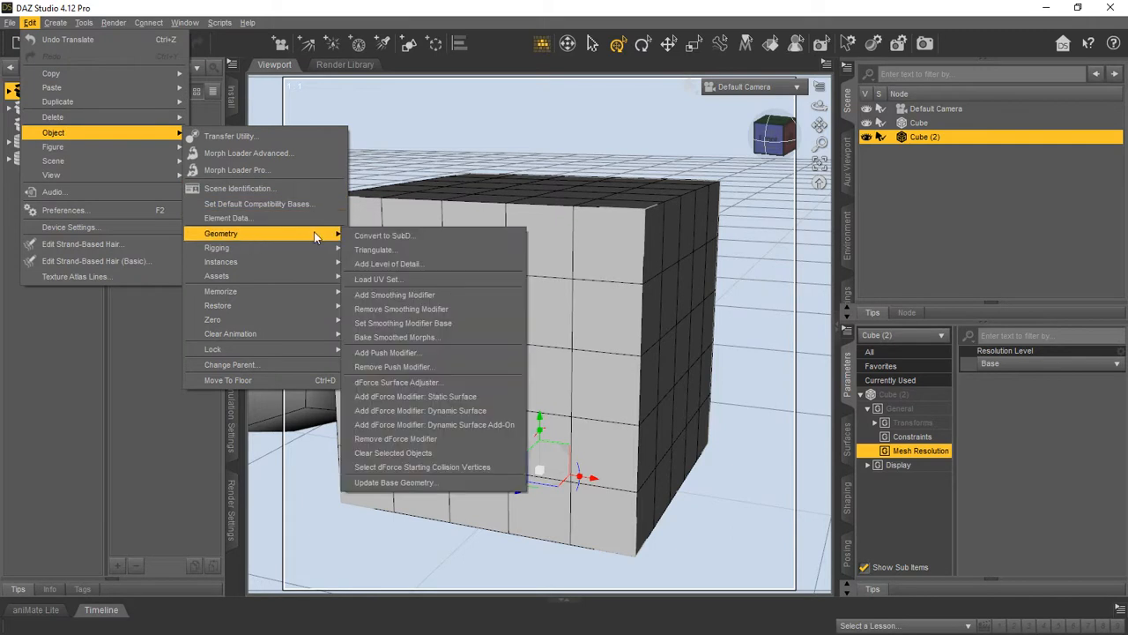
pyautogui.click(399, 237)
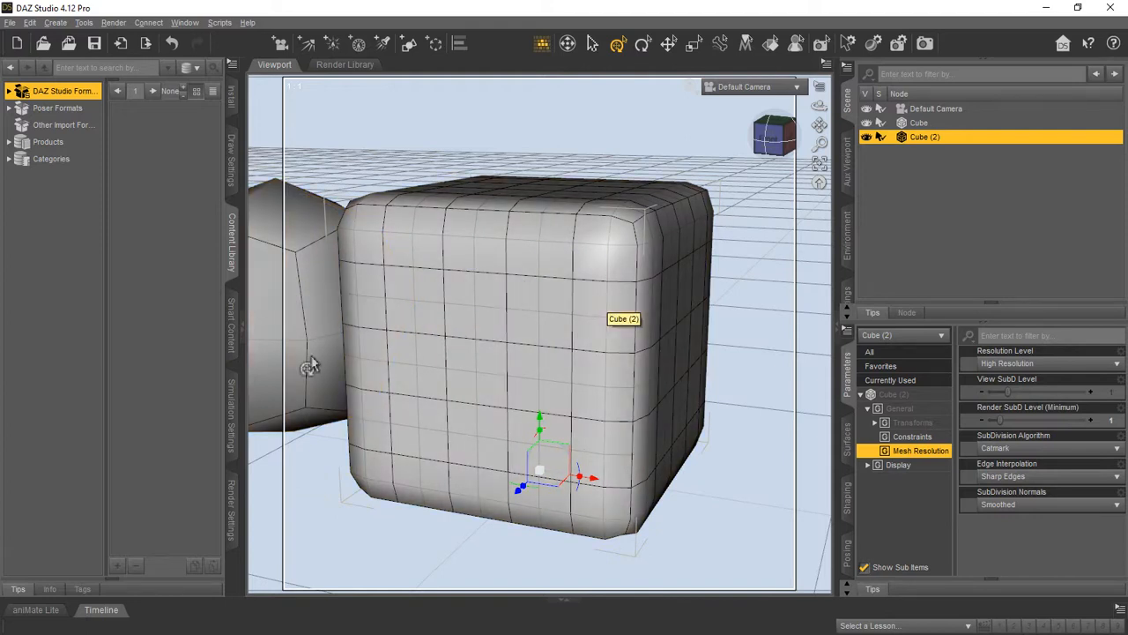
# Set Cube (2)'s View SubD Level and Render SubD Level (Minimum) to 3 and rename it MyCube.
pyautogui.click(1007, 392)
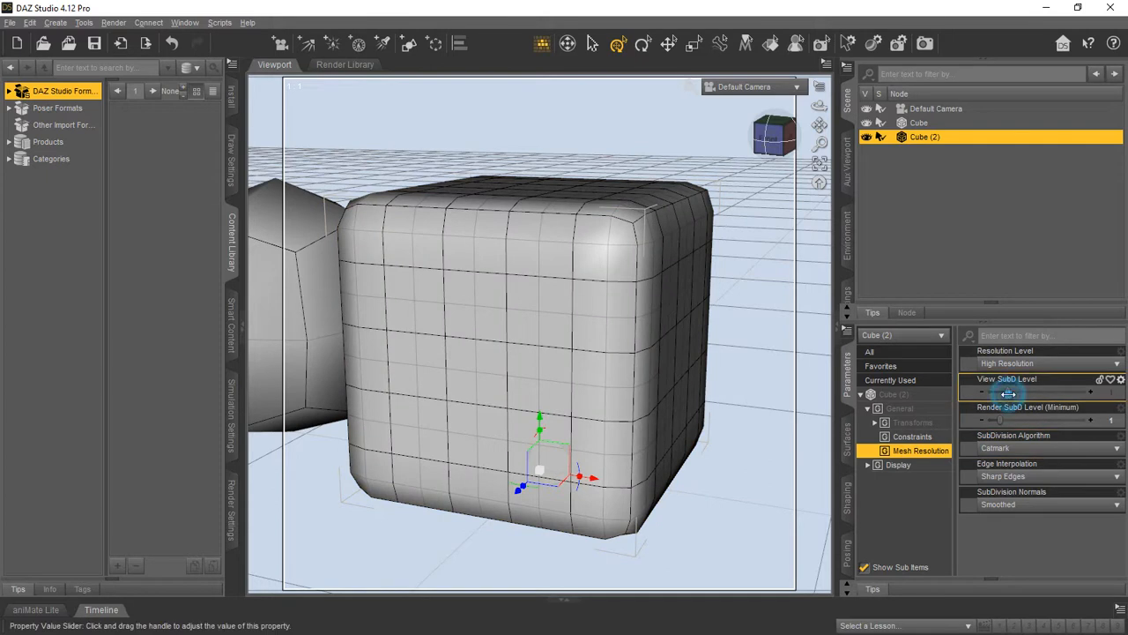
pyautogui.moveTo(1010, 393); pyautogui.dragTo(1044, 389)
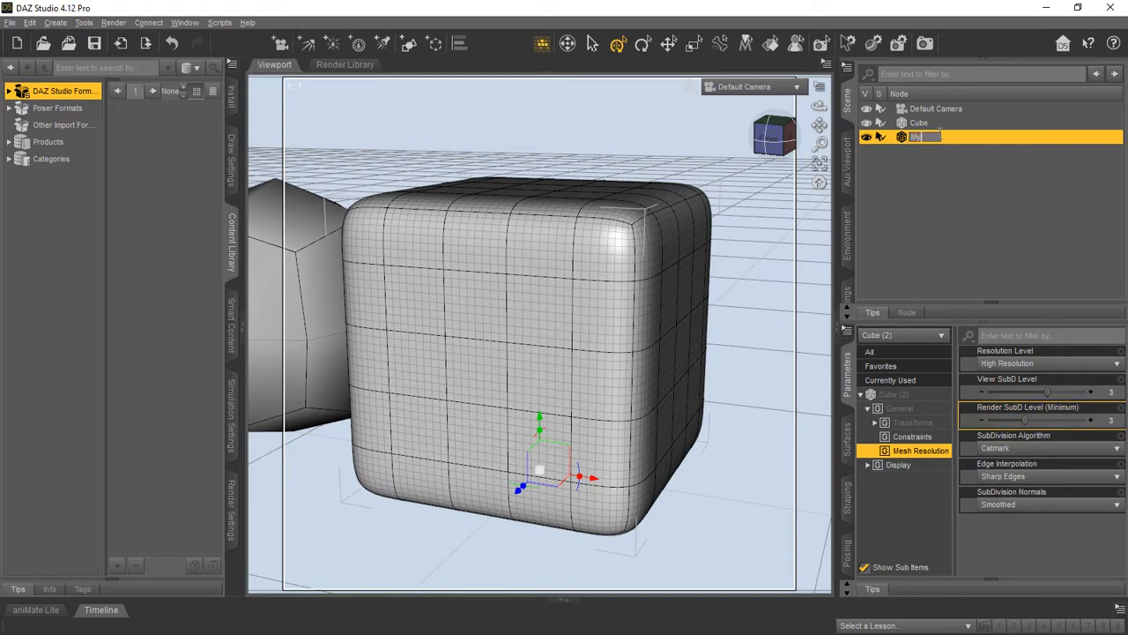
pyautogui.press('Return')
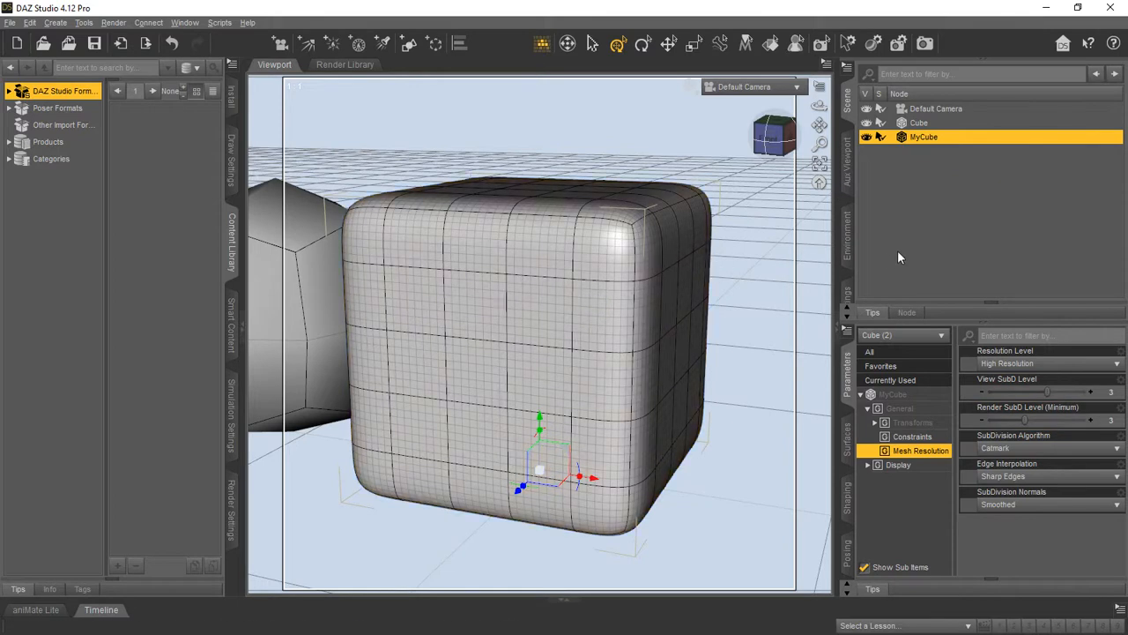
# Start a file export and browse to the My DAZ 3D Library folder under Users, Public, Public Documents.
pyautogui.click(10, 23)
pyautogui.click(37, 189)
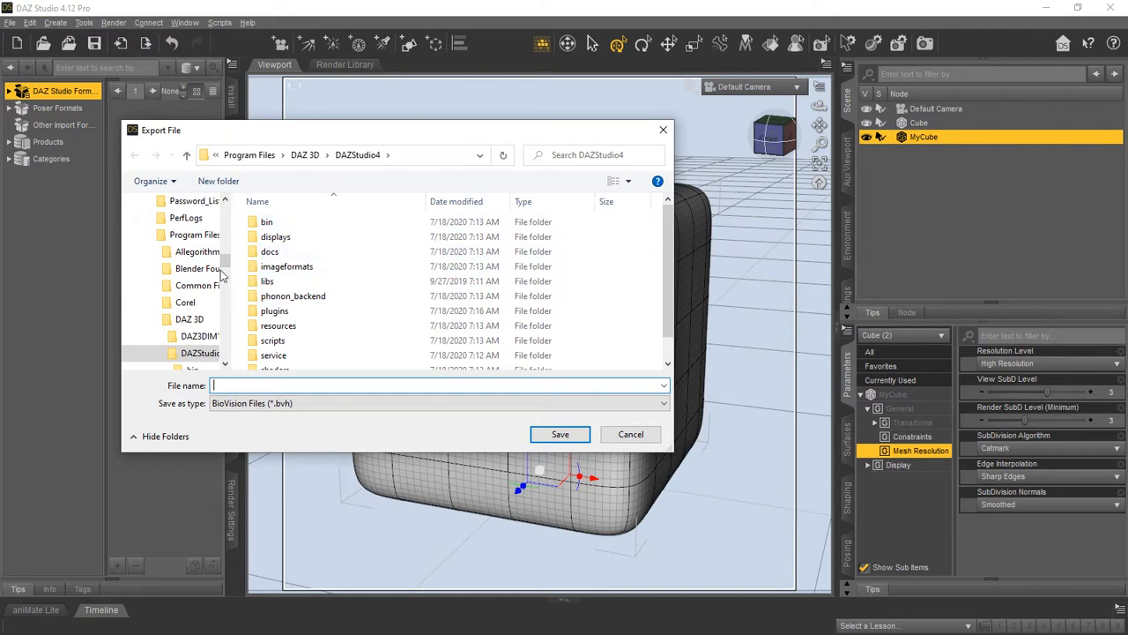
pyautogui.click(146, 235)
pyautogui.scroll(-2, 176, 264)
pyautogui.click(180, 268)
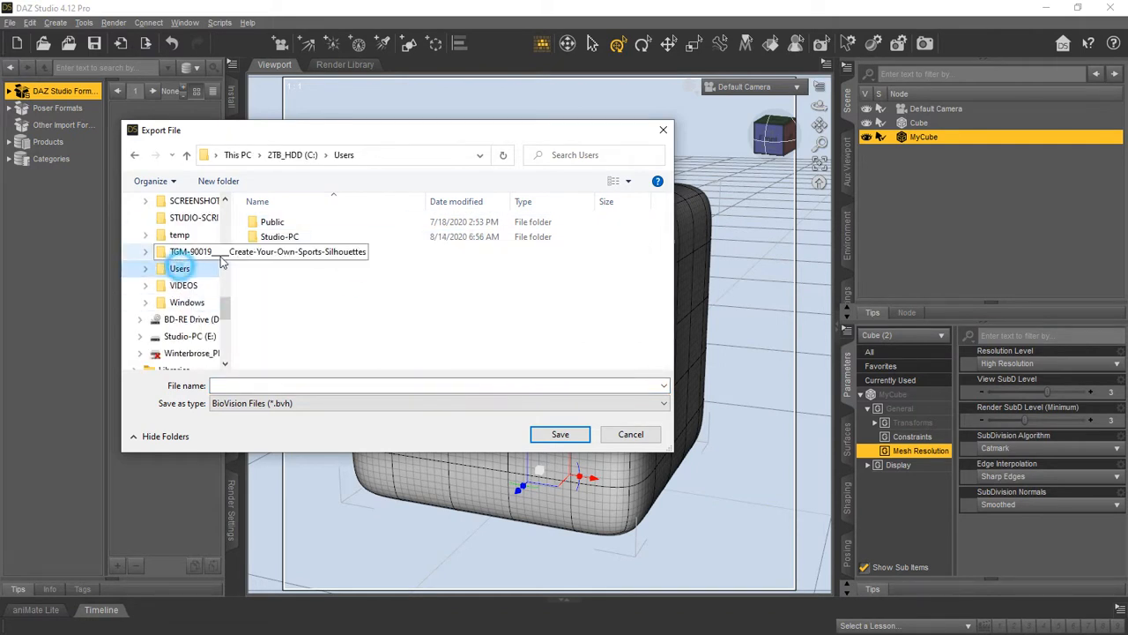
pyautogui.doubleClick(283, 222)
pyautogui.doubleClick(316, 238)
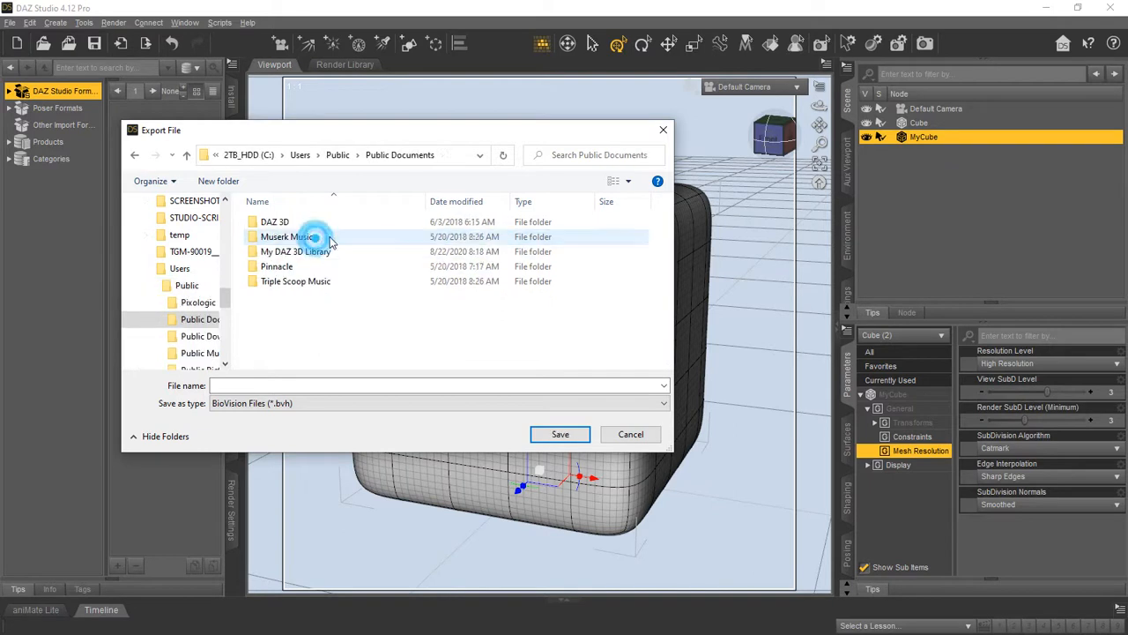
pyautogui.click(301, 253)
# Choose the library's Runtime/geometries folder as the export destination.
pyautogui.scroll(-20, 308, 256)
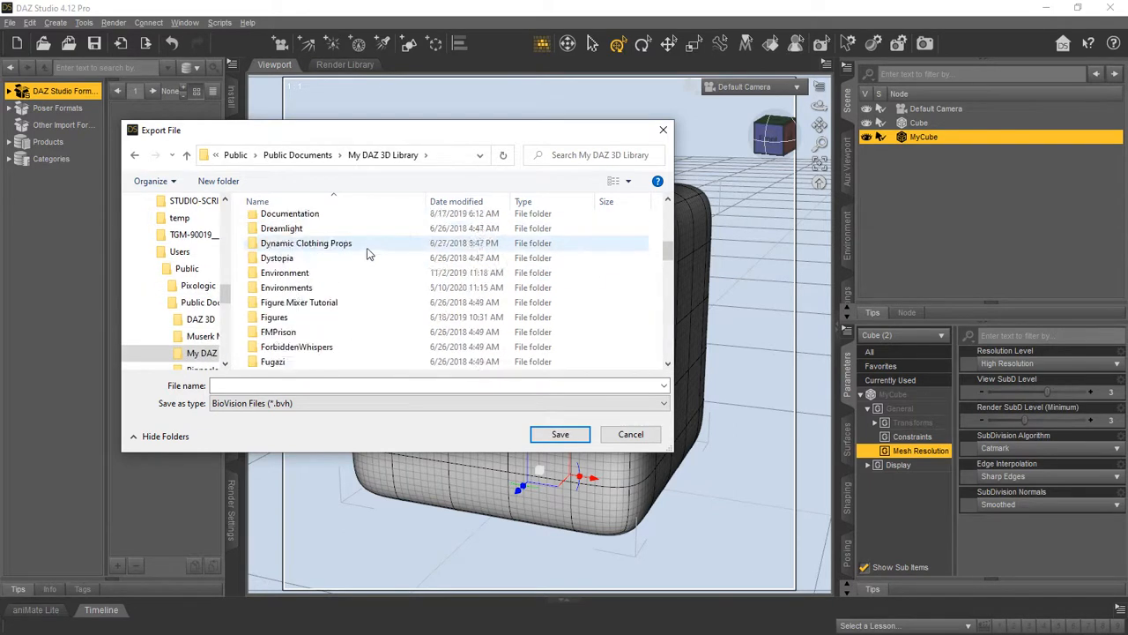
pyautogui.scroll(2, 309, 293)
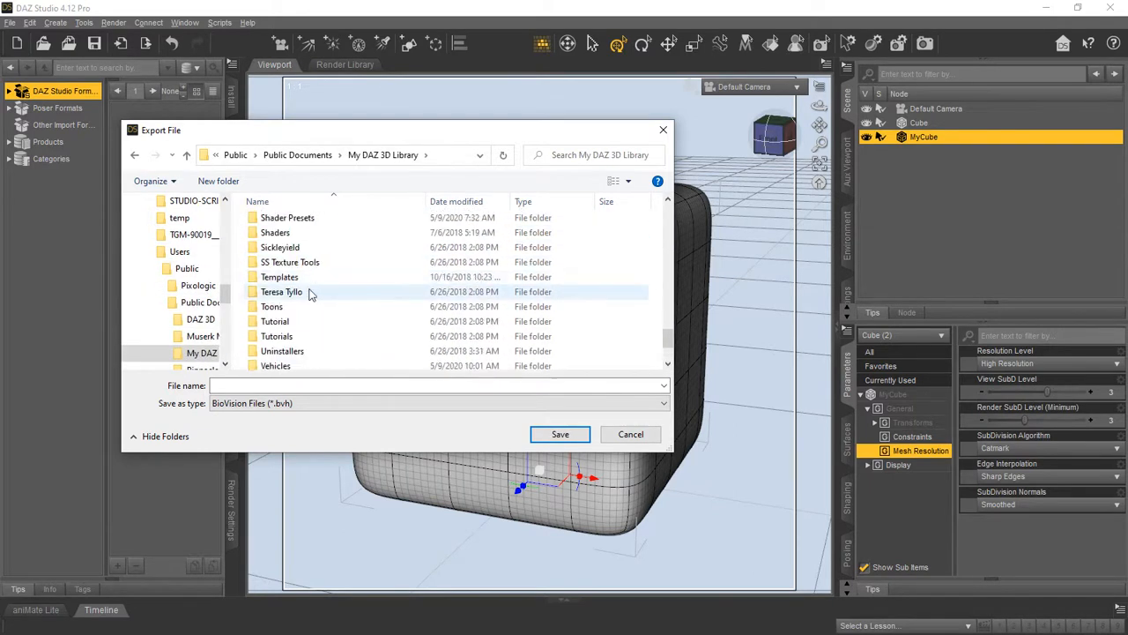
pyautogui.scroll(3, 300, 264)
pyautogui.doubleClick(289, 235)
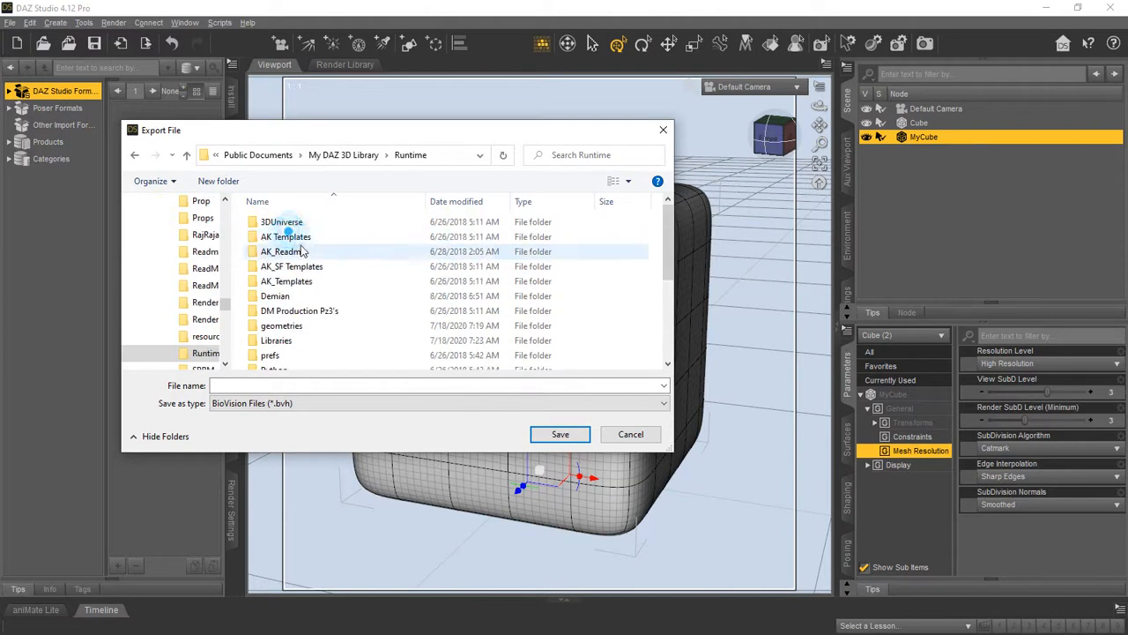
pyautogui.click(282, 326)
pyautogui.doubleClick(282, 326)
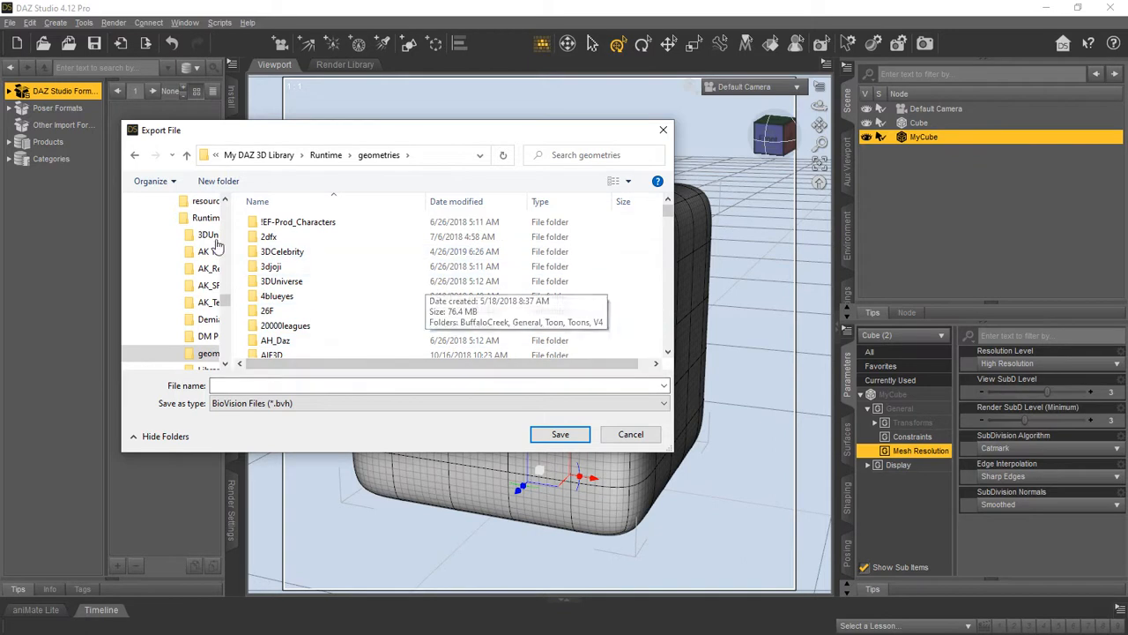
# Save the export as a Wavefront Object (*.obj) file named MyCube.
pyautogui.click(300, 403)
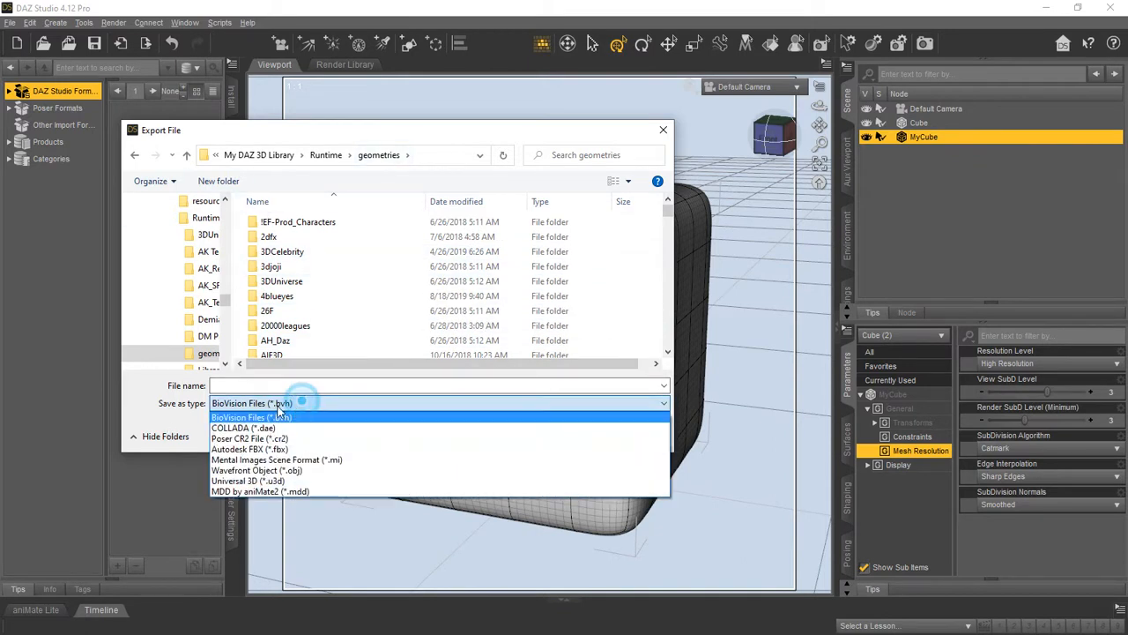
pyautogui.click(253, 470)
pyautogui.click(236, 385)
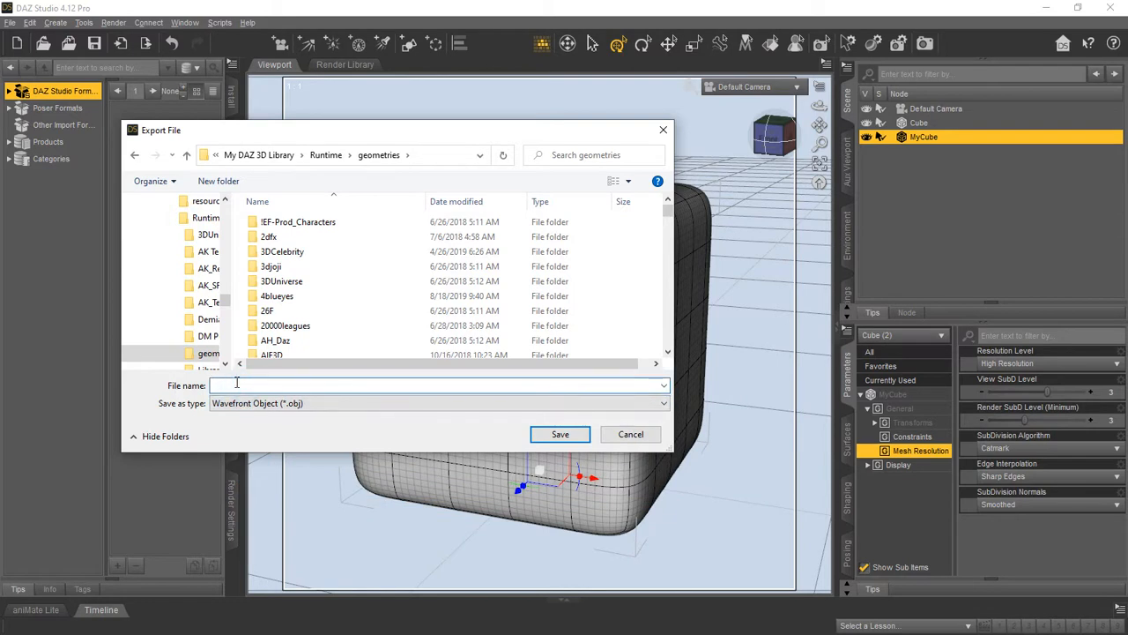
pyautogui.write('MyCube')
pyautogui.click(563, 437)
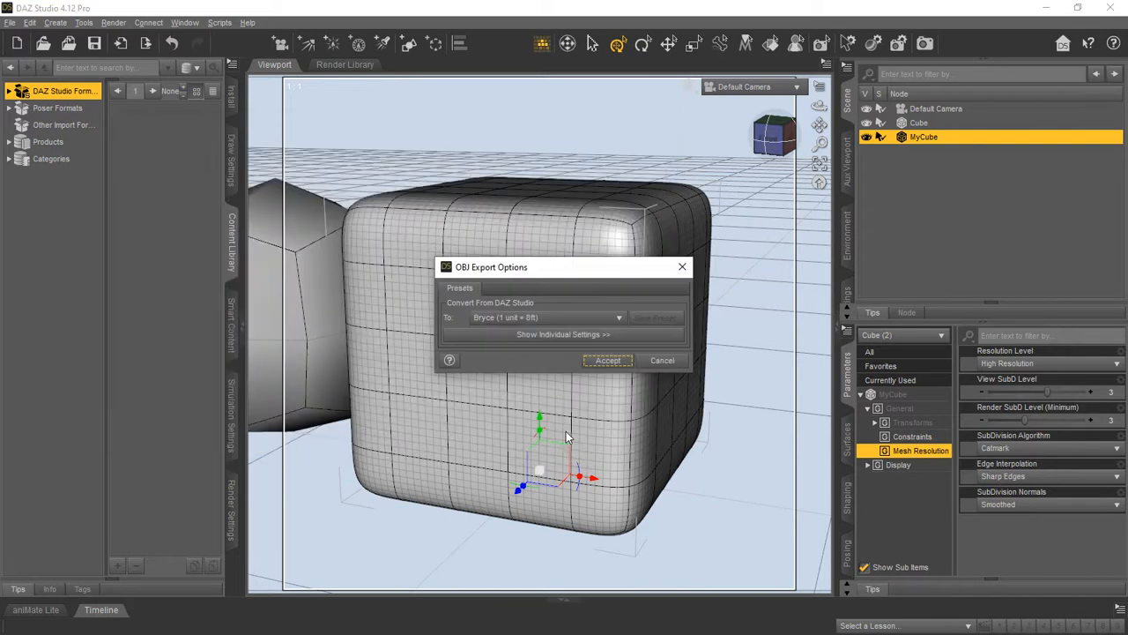
# Show the individual OBJ export settings, set the conversion preset to DAZ Studio (1 unit = 1cm), and accept the export.
pyautogui.click(527, 339)
pyautogui.moveTo(563, 265); pyautogui.dragTo(425, 139)
pyautogui.click(368, 202)
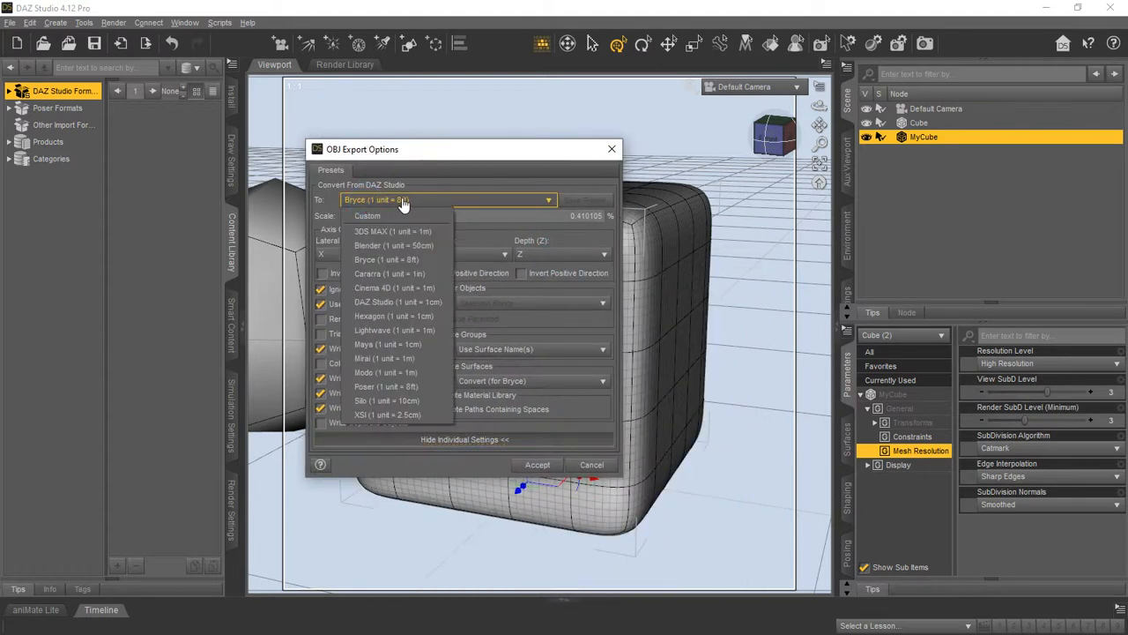
pyautogui.click(401, 303)
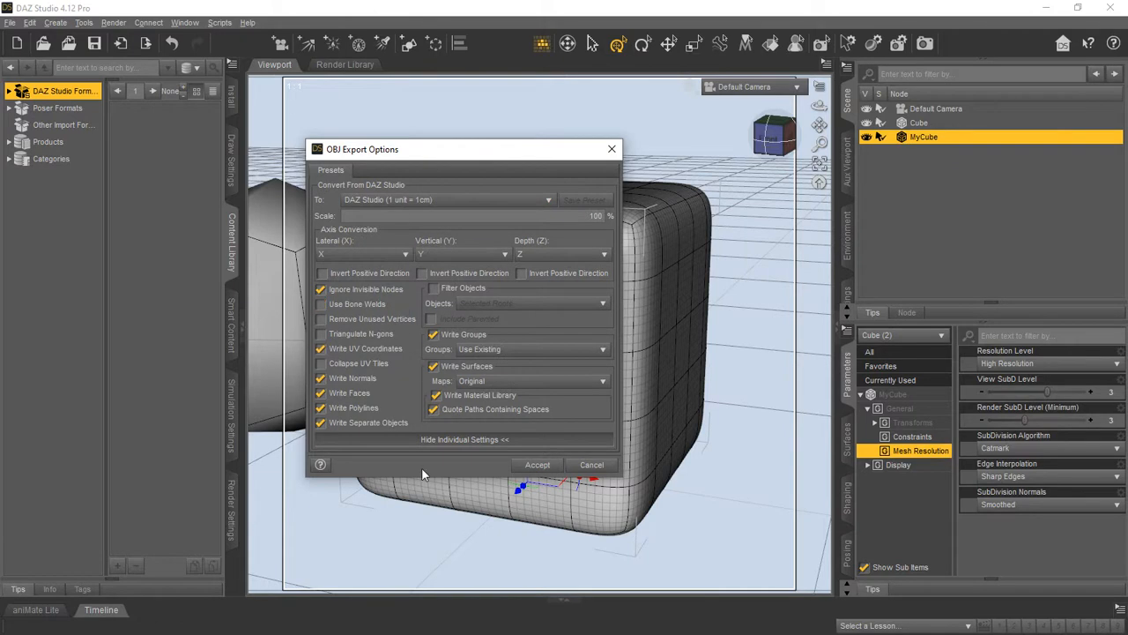
pyautogui.click(536, 465)
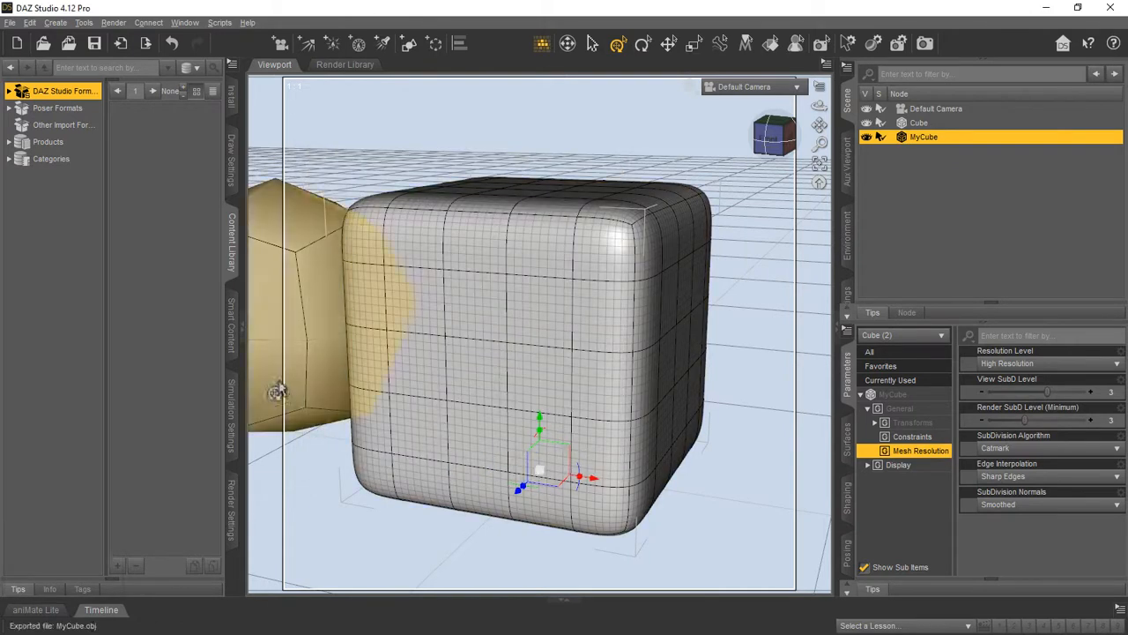
# Start a new scene without saving changes to the current one.
pyautogui.click(9, 23)
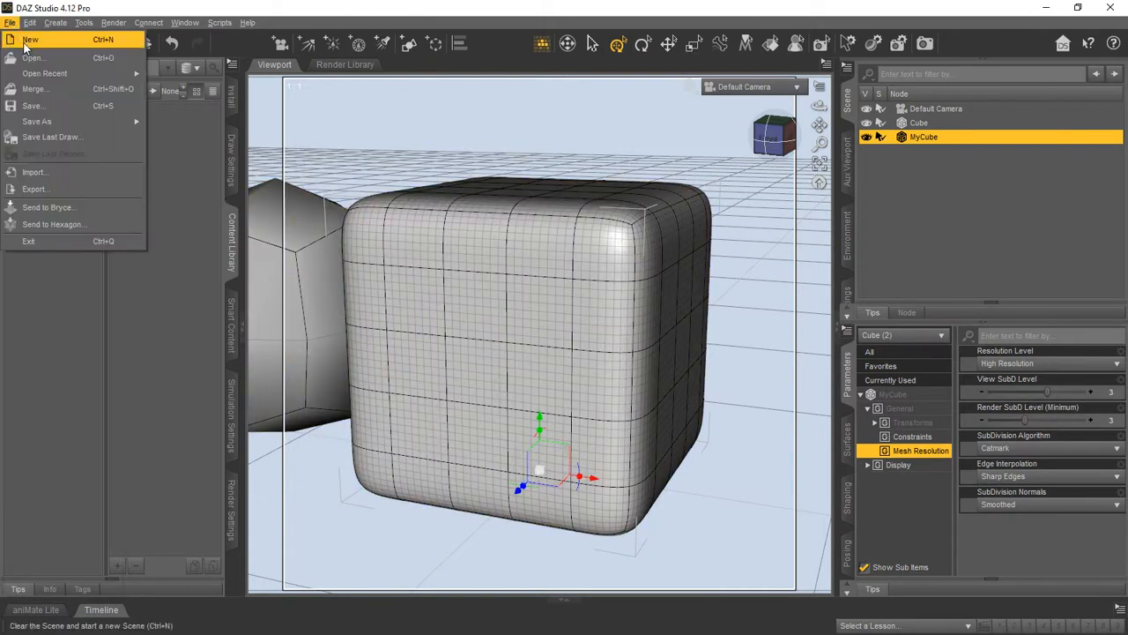
pyautogui.click(30, 33)
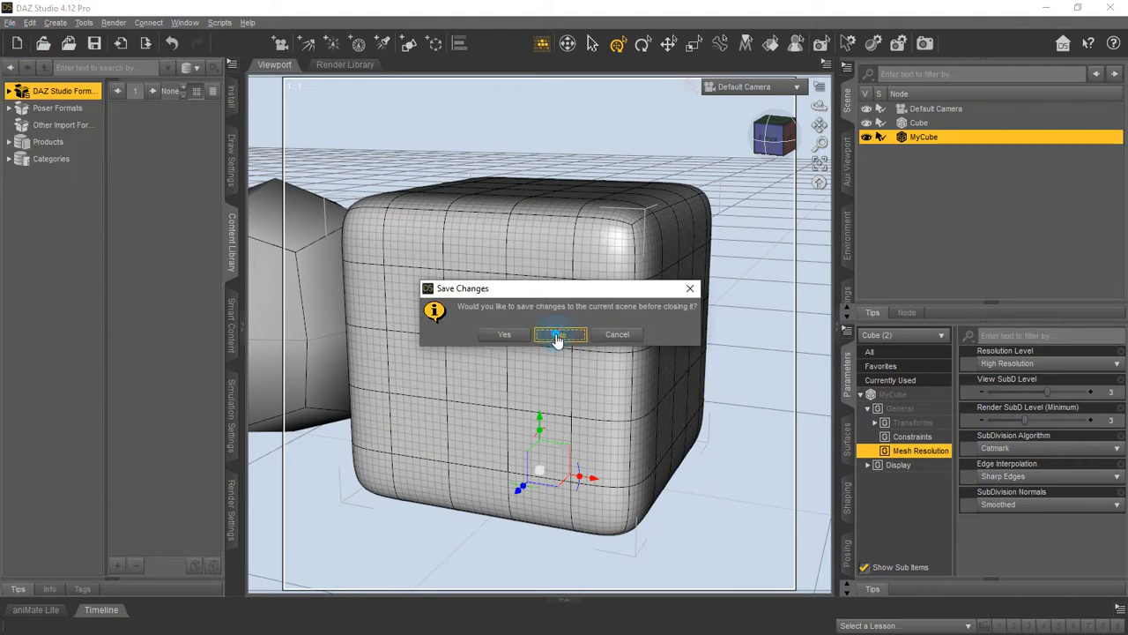
pyautogui.click(557, 335)
# Import MyCube.obj from the Runtime/geometries folder into the empty scene.
pyautogui.click(10, 23)
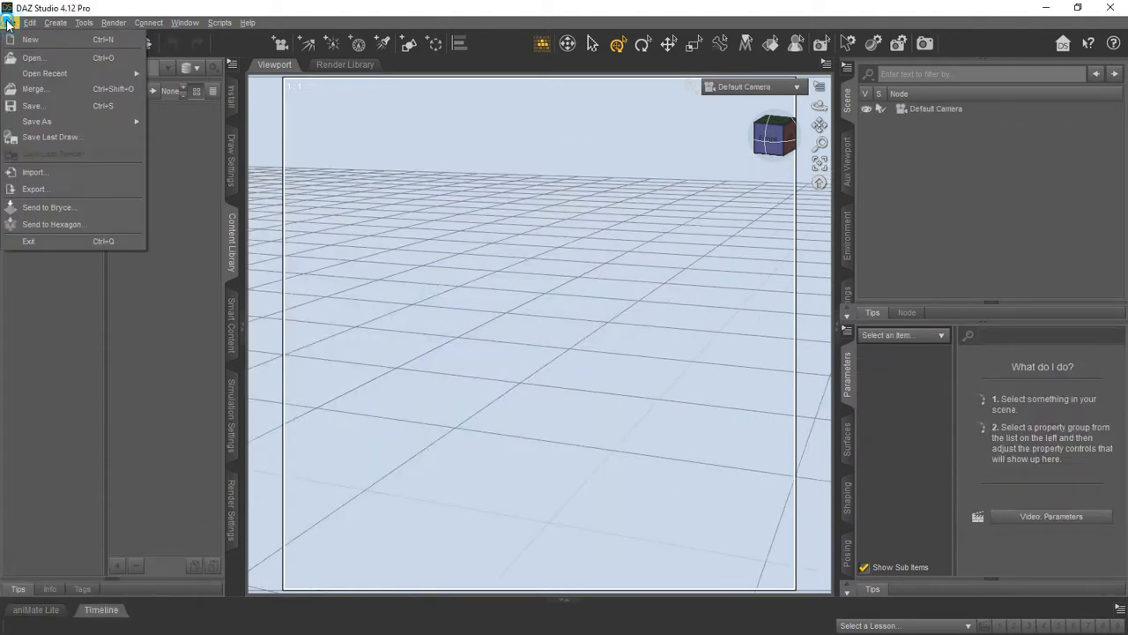
pyautogui.click(52, 171)
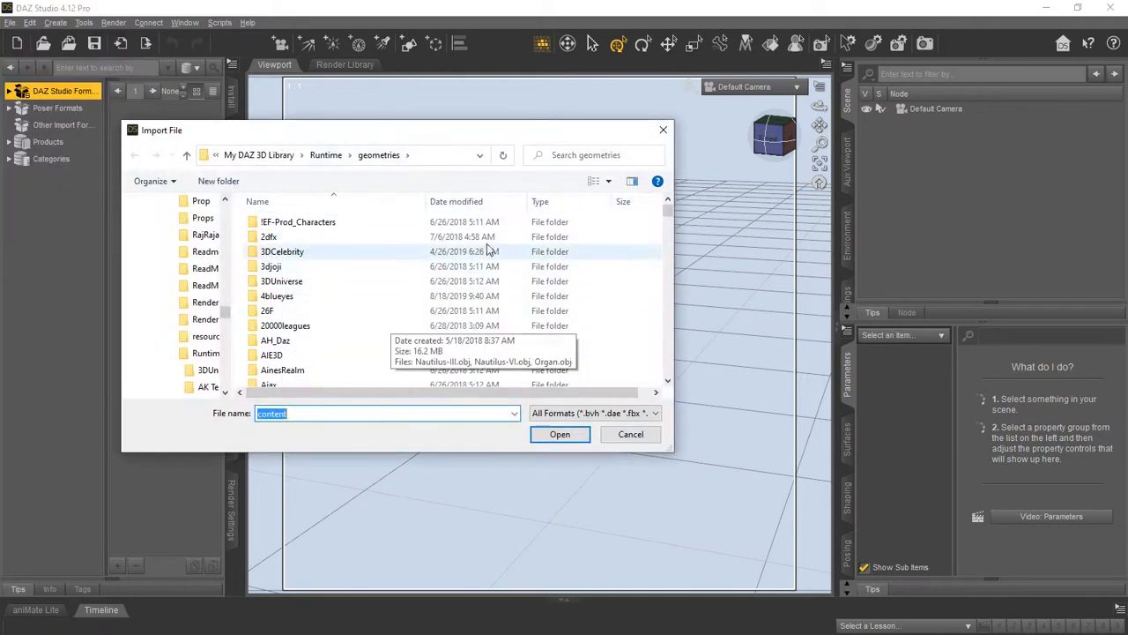
pyautogui.moveTo(667, 219); pyautogui.dragTo(671, 395)
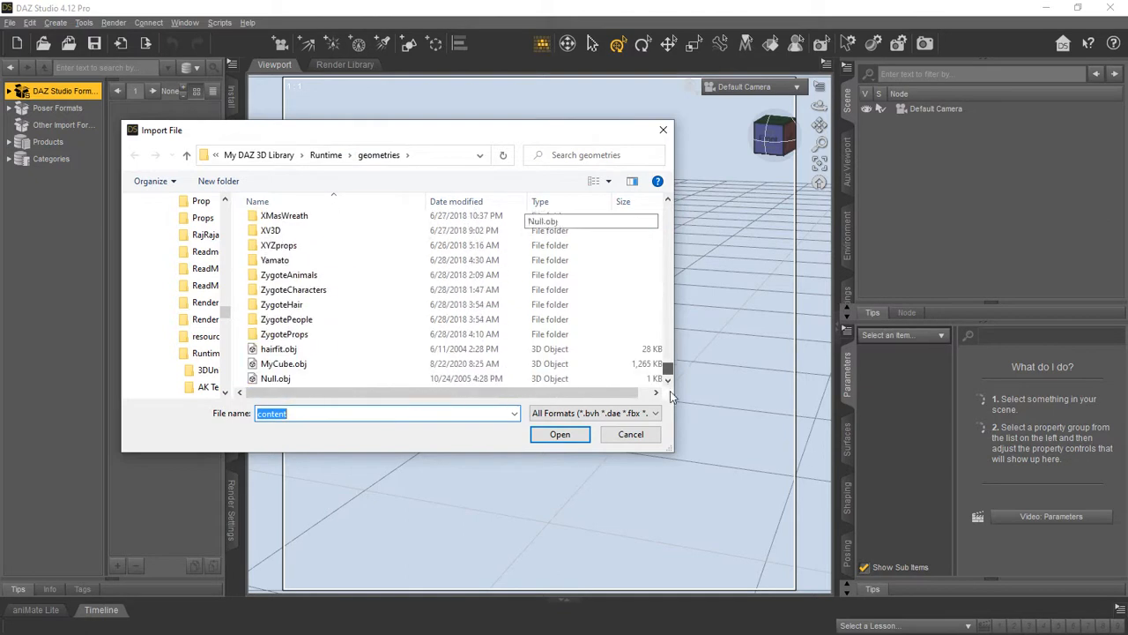
pyautogui.click(282, 363)
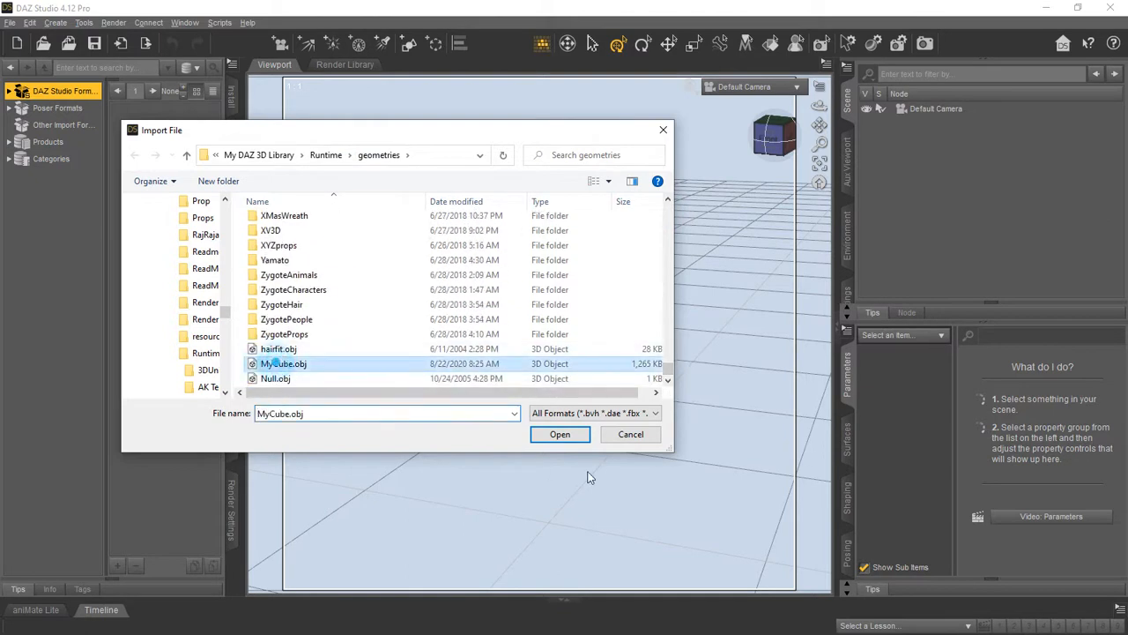
pyautogui.click(560, 433)
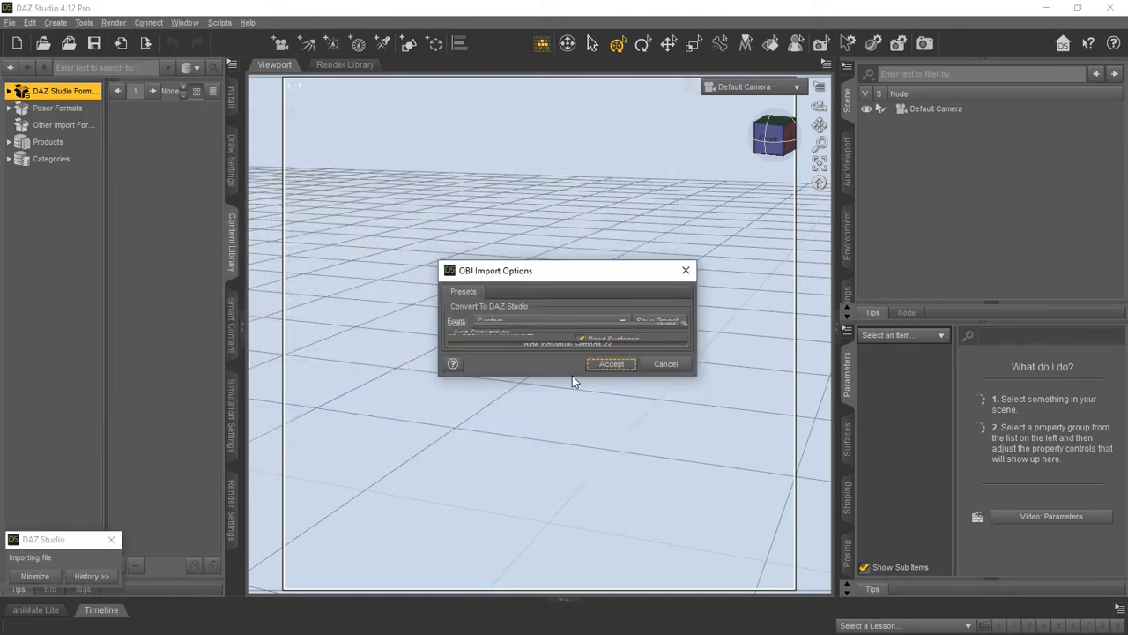
# Set the OBJ import conversion preset to DAZ Studio (1 unit = 1cm) and accept the import.
pyautogui.moveTo(545, 378); pyautogui.dragTo(555, 575)
pyautogui.moveTo(576, 264); pyautogui.dragTo(463, 94)
pyautogui.click(498, 150)
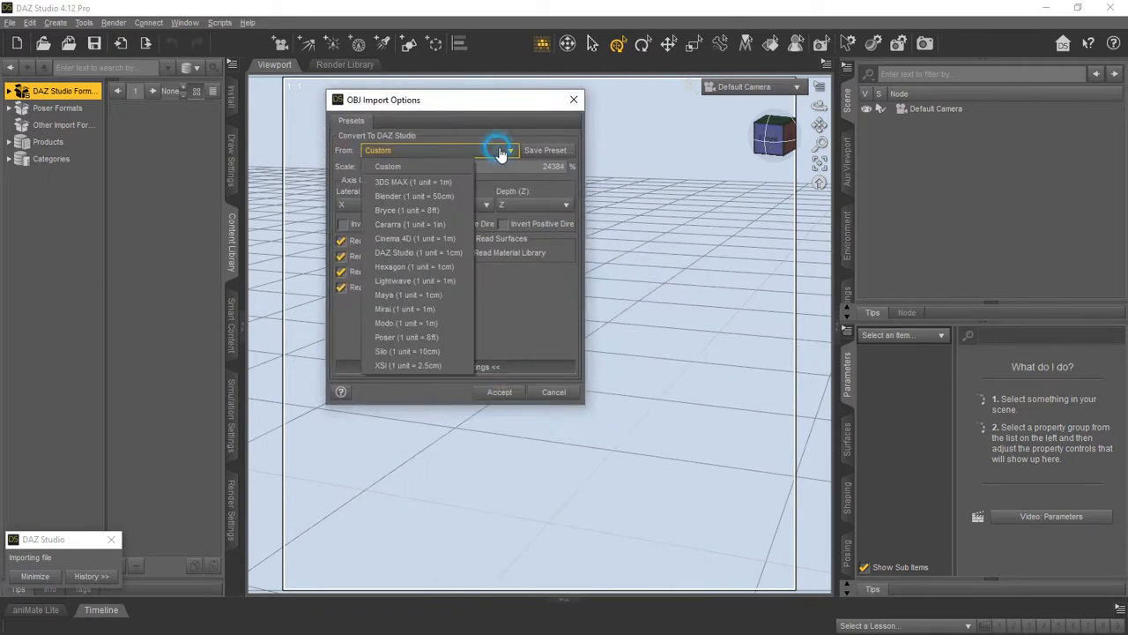
pyautogui.click(407, 252)
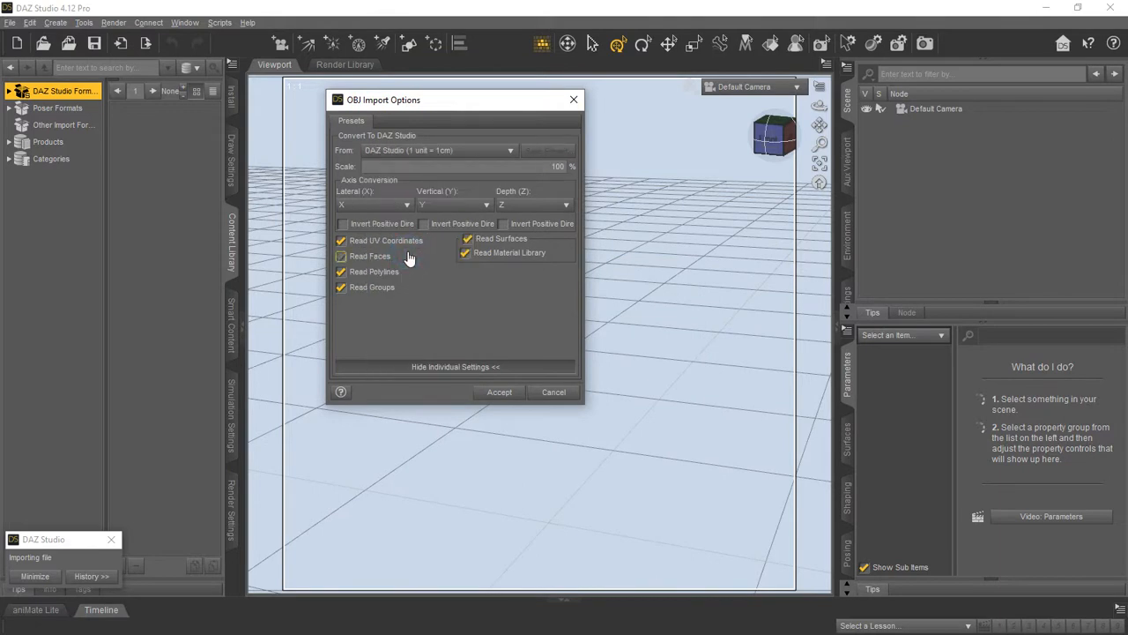
pyautogui.click(491, 393)
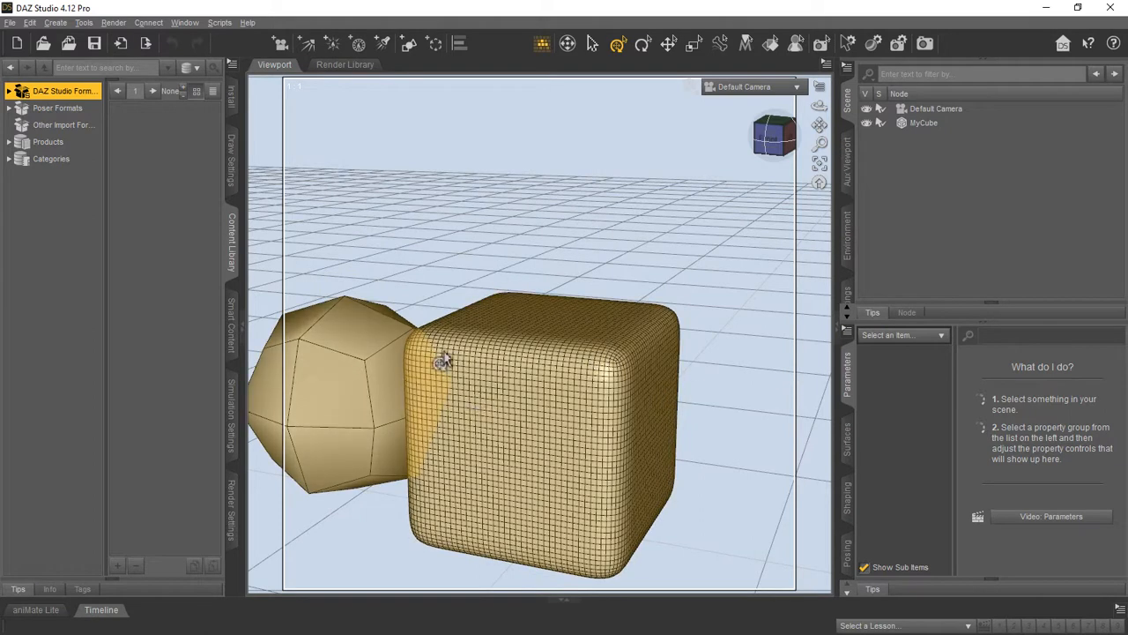
# Select the imported MyCube and examine its dense mesh and rounded edges from several angles.
pyautogui.click(529, 429)
pyautogui.moveTo(819, 106); pyautogui.dragTo(783, 106)
pyautogui.moveTo(577, 381)
pyautogui.mouseDown()
pyautogui.moveTo(577, 414)
pyautogui.moveTo(578, 381)
pyautogui.mouseUp()
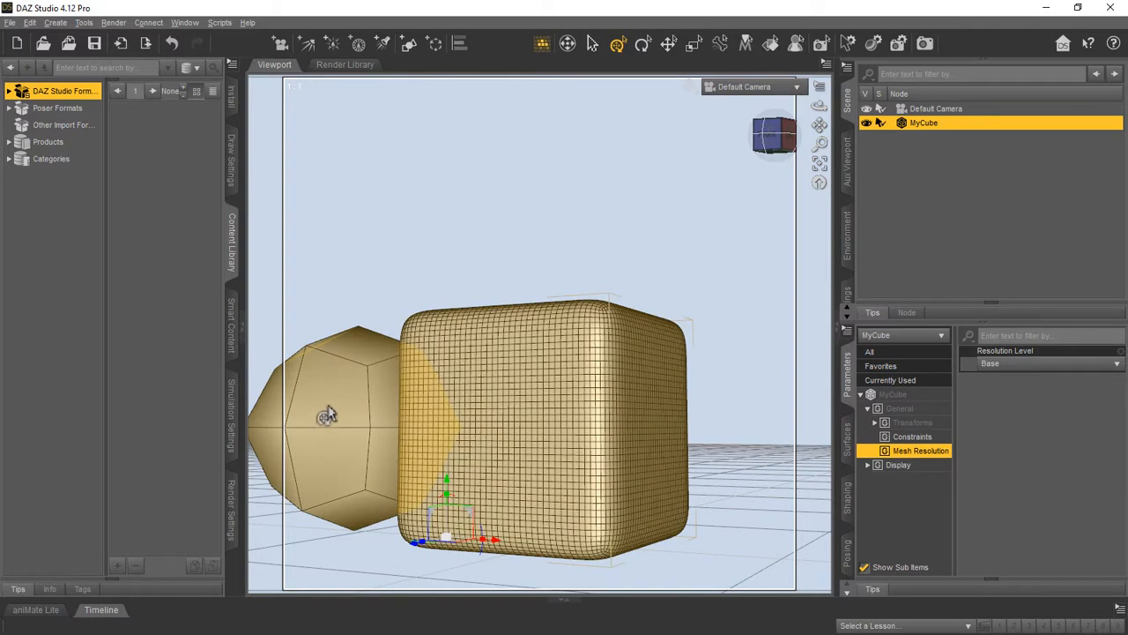
pyautogui.moveTo(819, 106); pyautogui.dragTo(819, 120)
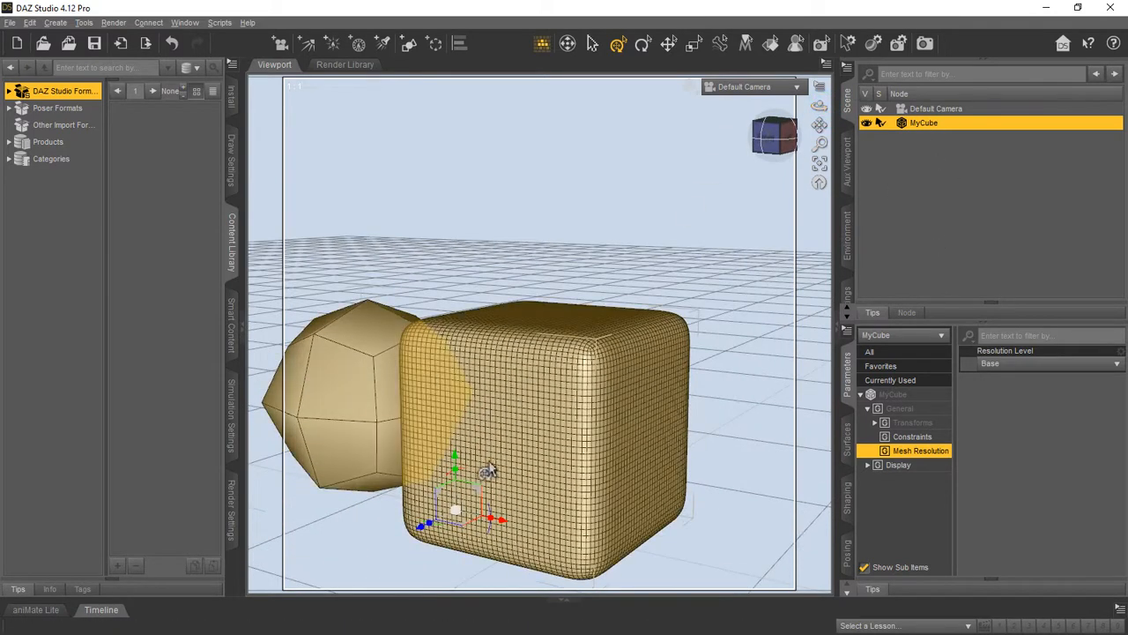